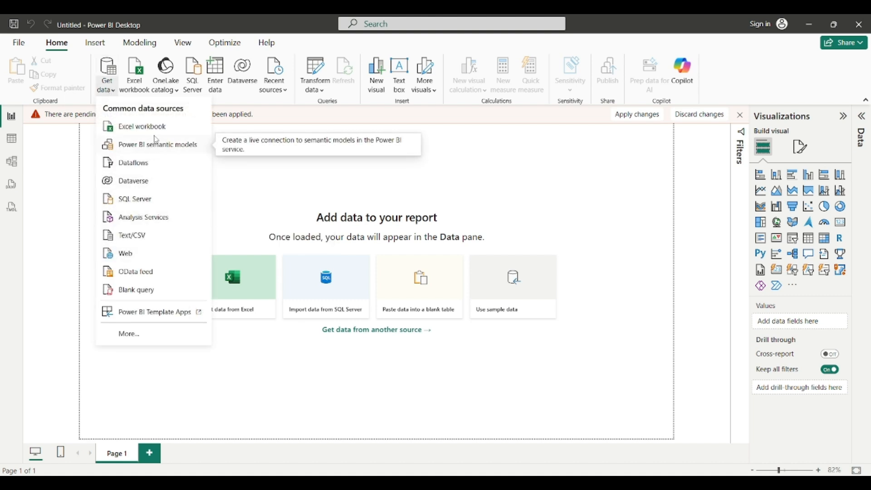
Import the Messy_Customers_Data.csv text file from the Downloads folder and open it for data transformation
left_click(274, 194)
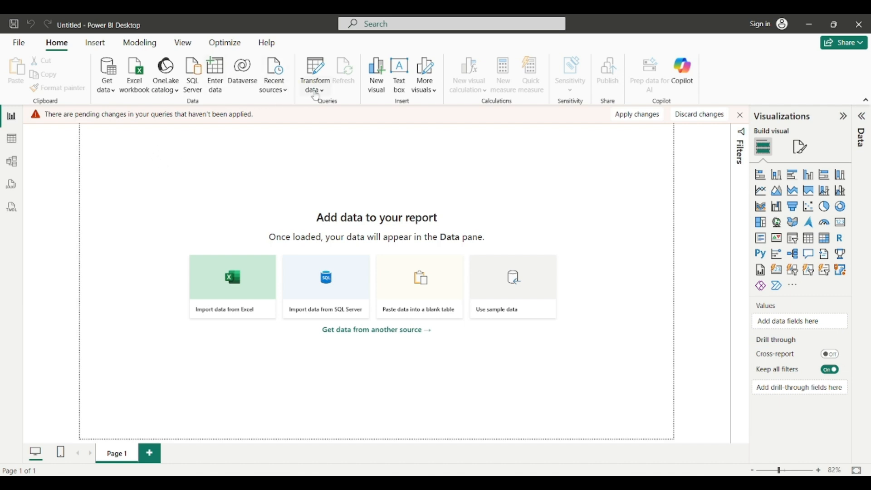
left_click(109, 85)
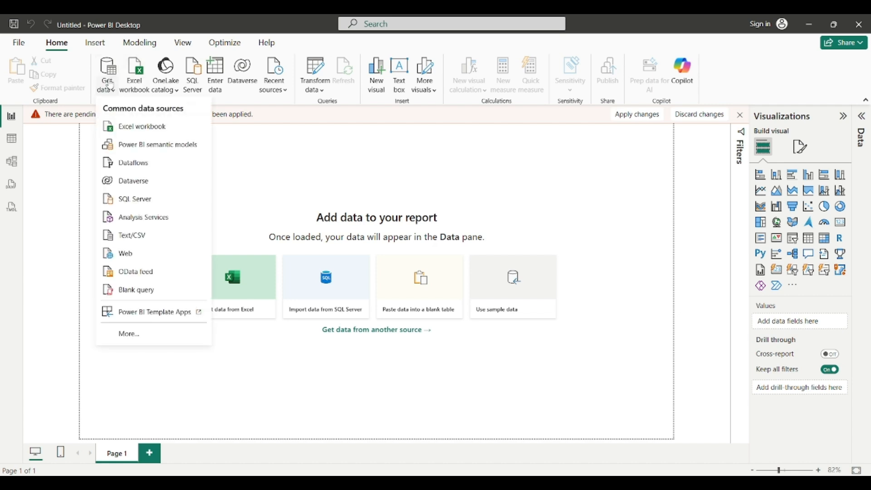
left_click(155, 236)
left_click(137, 144)
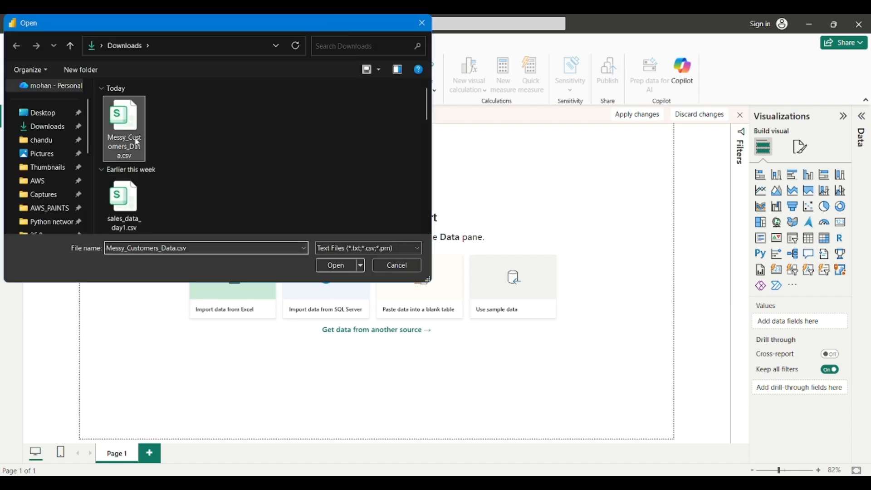
left_click(341, 267)
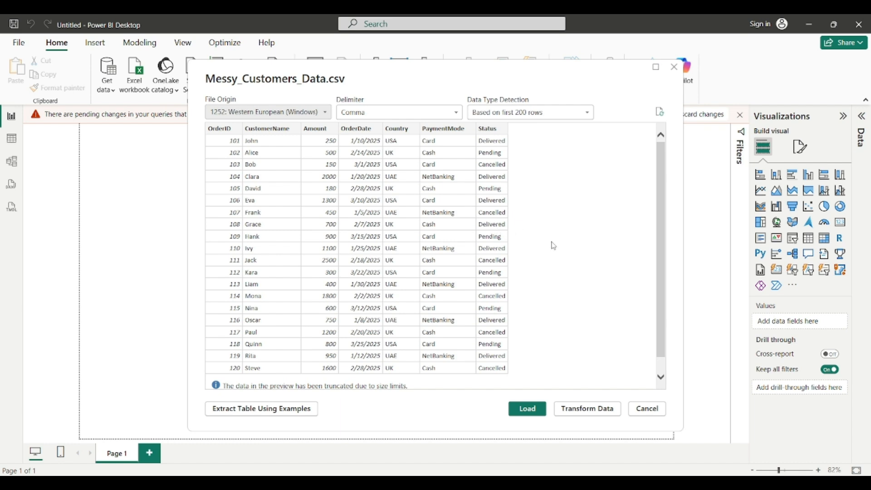
left_click(595, 409)
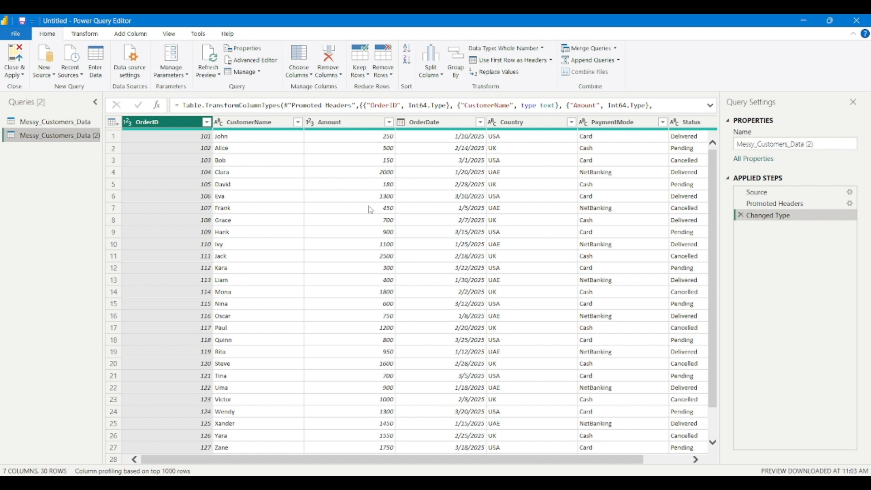
Keep only the PaymentMode column in the Messy_Customers_Data (2) query with Choose Columns
scroll(370, 210, "right", 2)
scroll(370, 210, "left", 2)
scroll(371, 210, "right", 2)
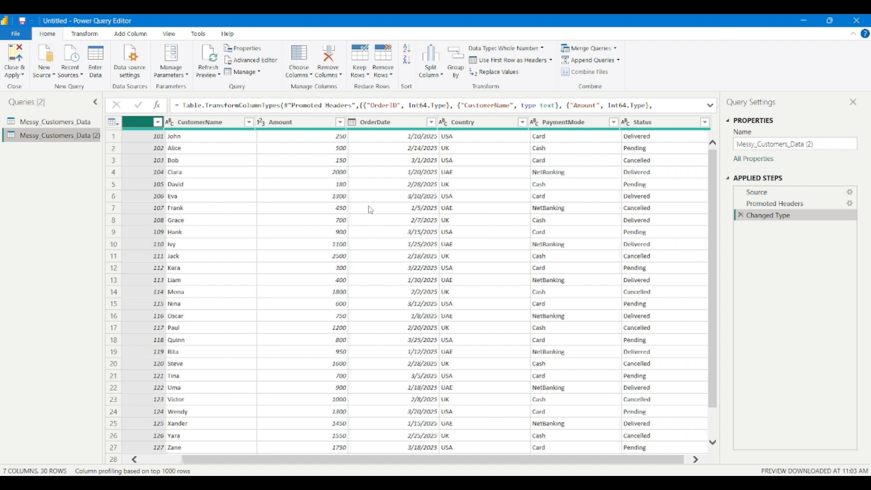
scroll(370, 210, "left", 2)
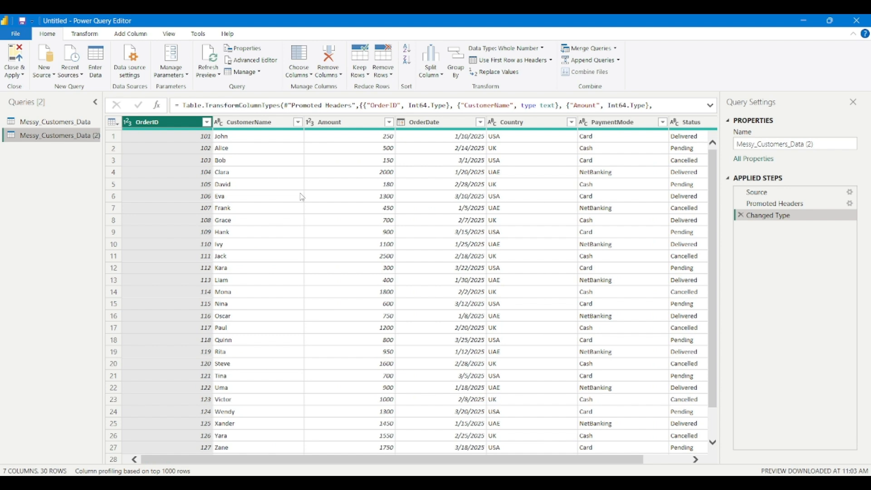
left_click(299, 75)
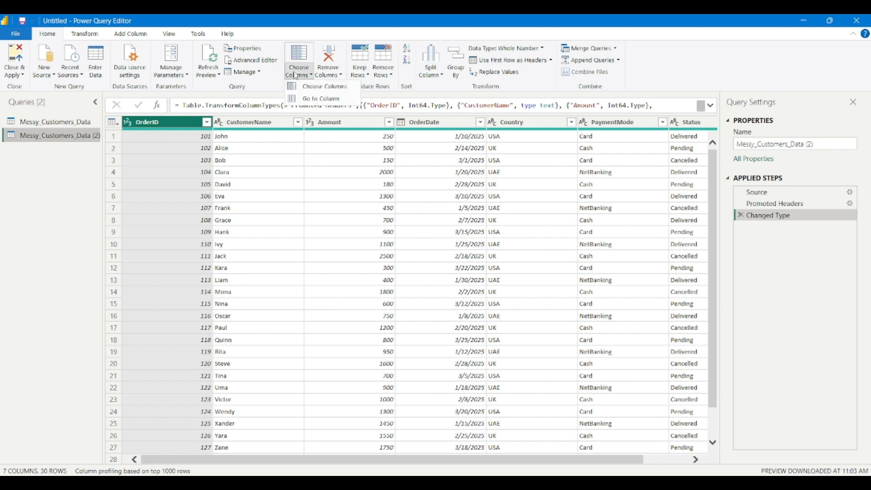
left_click(321, 87)
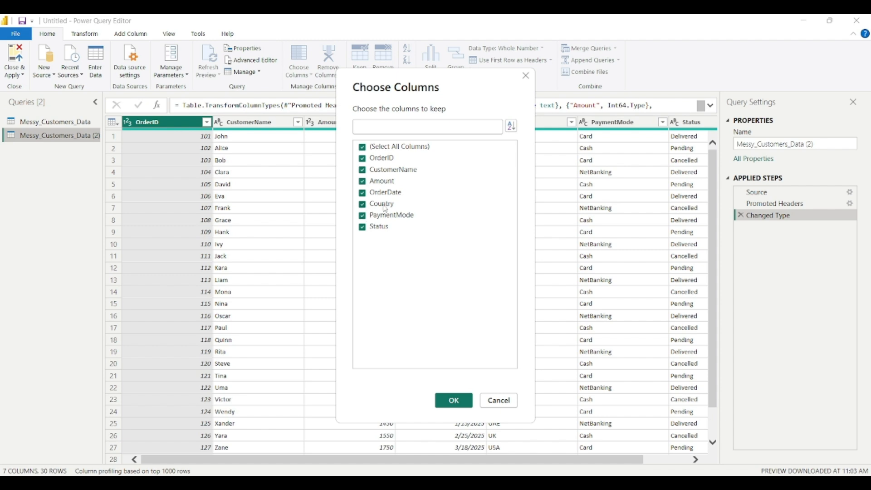
left_click(362, 146)
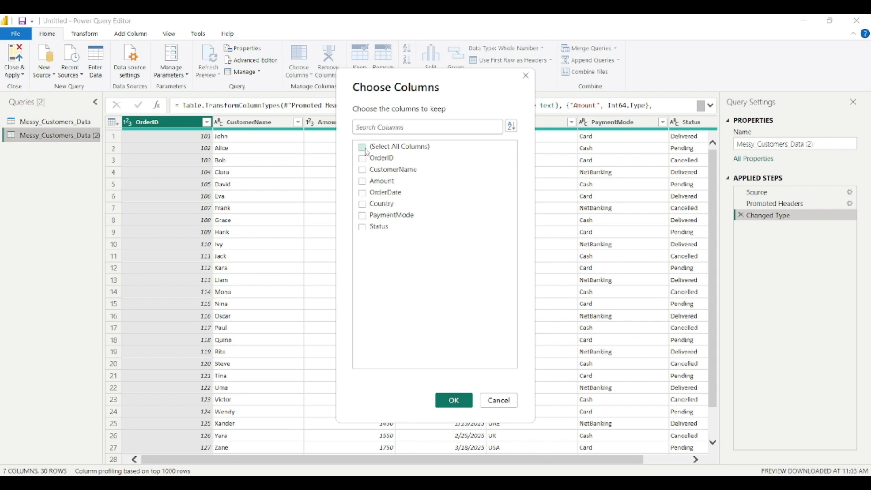
left_click(363, 215)
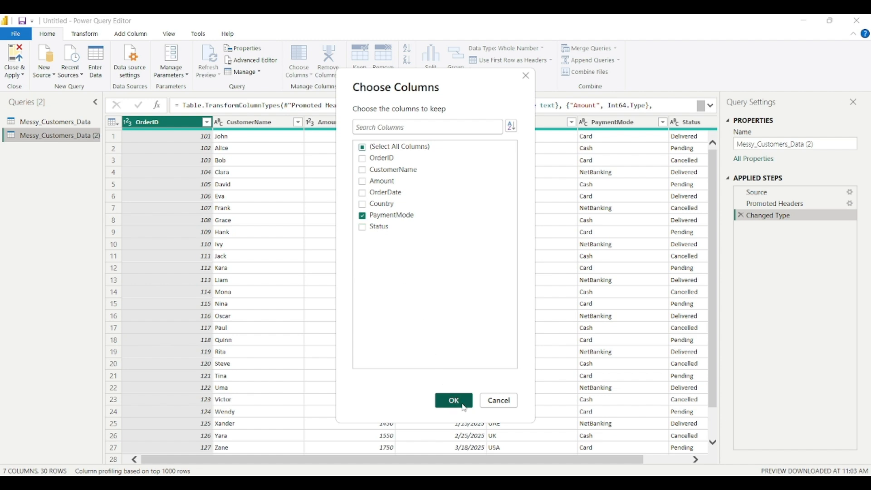
left_click(453, 400)
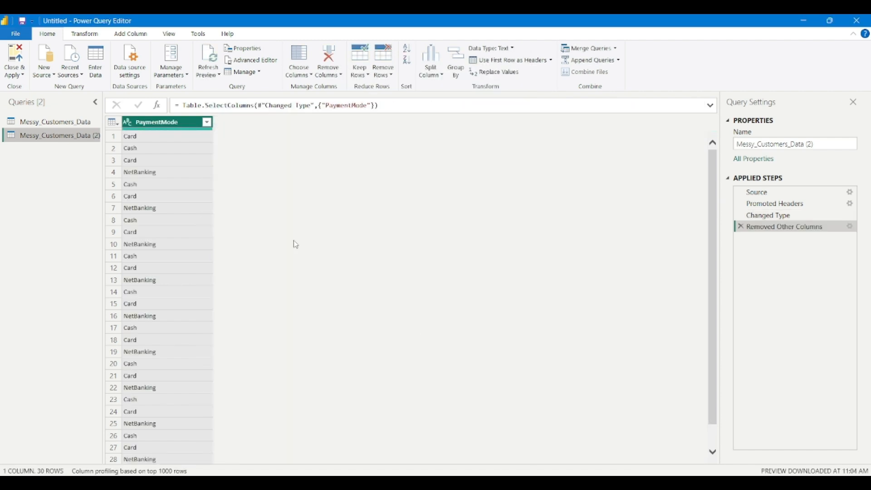
Change the chosen columns to OrderID, CustomerName and Status
left_click(298, 74)
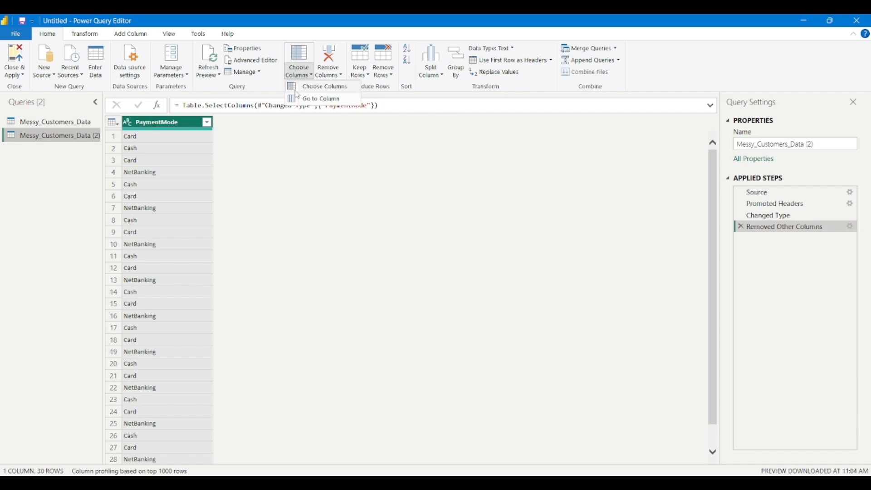
left_click(313, 87)
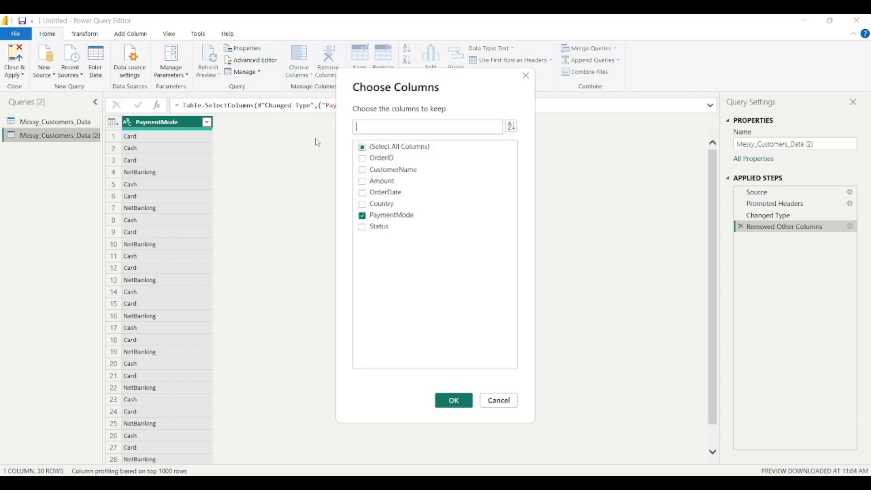
left_click(362, 146)
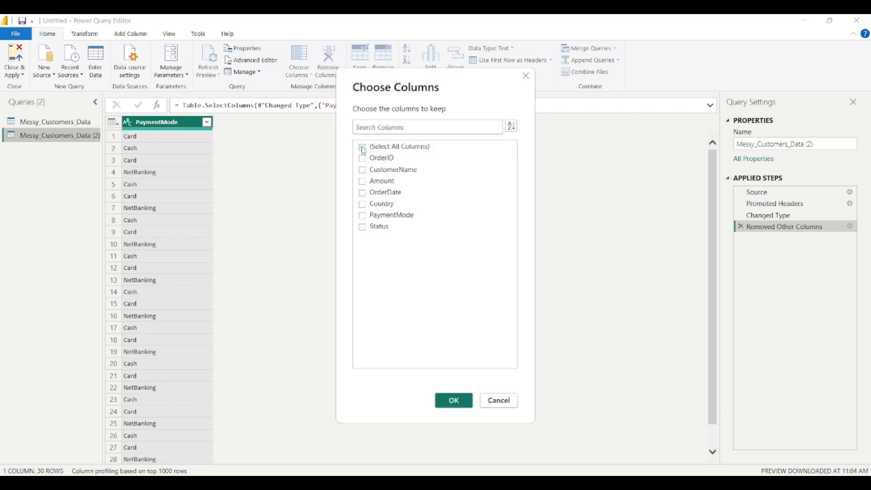
left_click(362, 170)
left_click(363, 159)
left_click(454, 401)
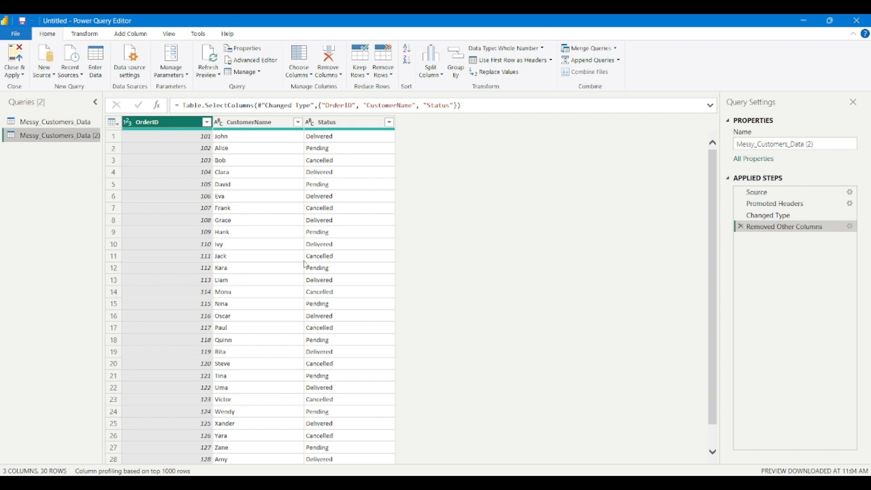
Choose all columns of the query to keep, bringing back the full table
left_click(301, 75)
left_click(322, 87)
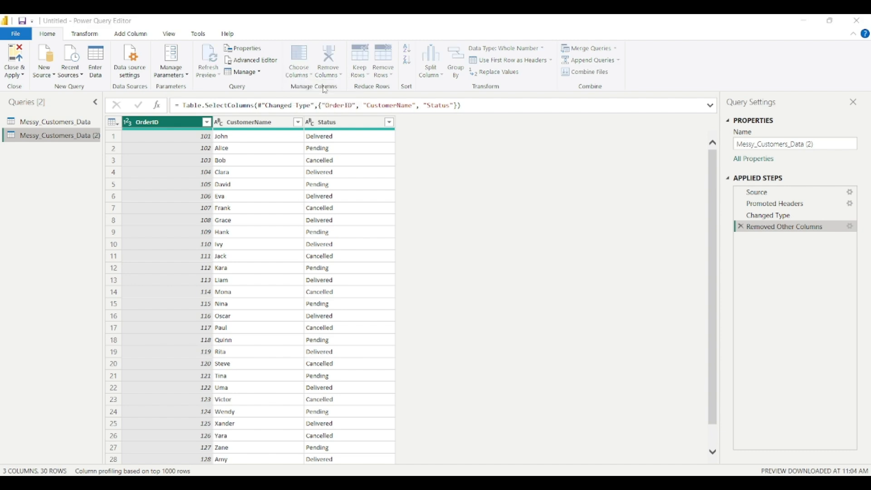
left_click(366, 148)
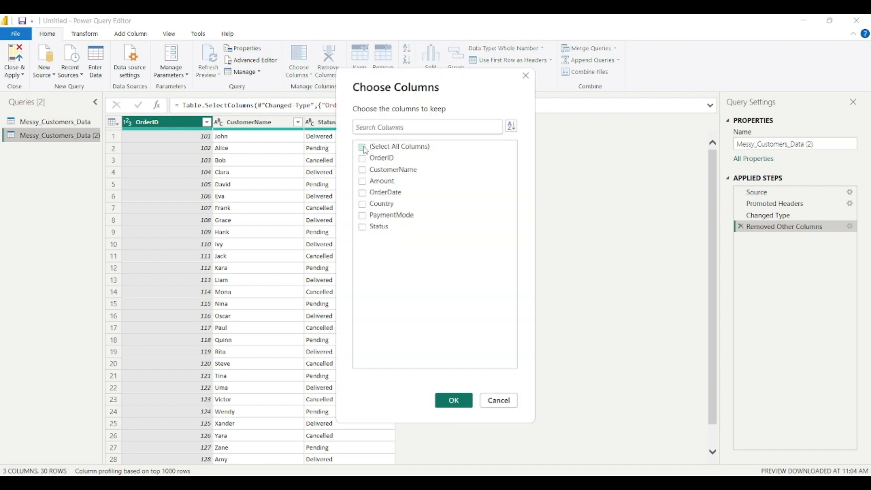
left_click(366, 148)
left_click(453, 403)
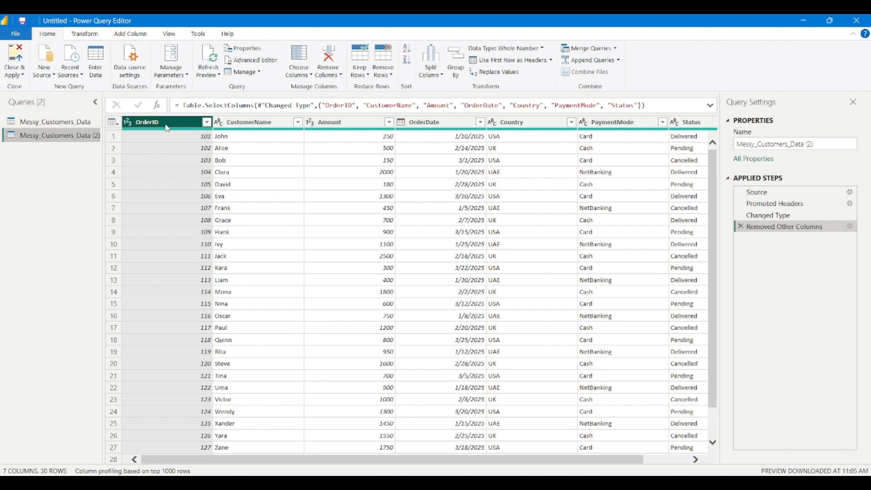
Try removing the OrderID column and delete that removal from the applied steps
left_click(340, 74)
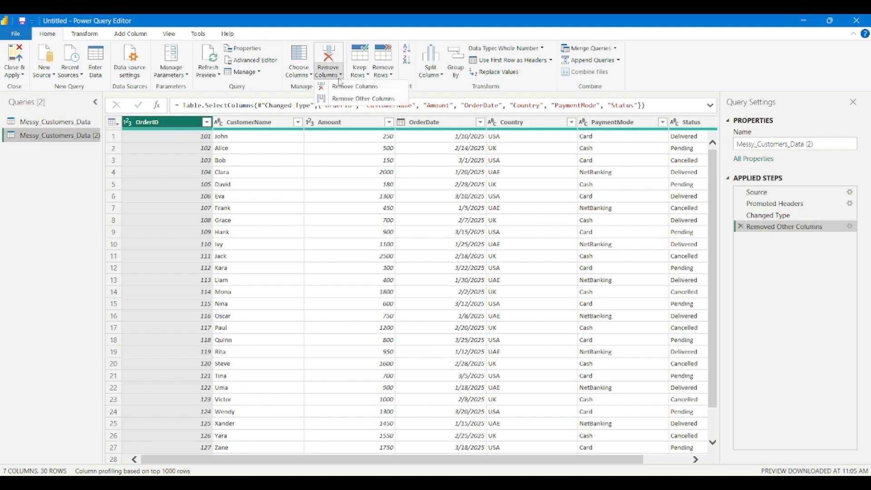
left_click(365, 91)
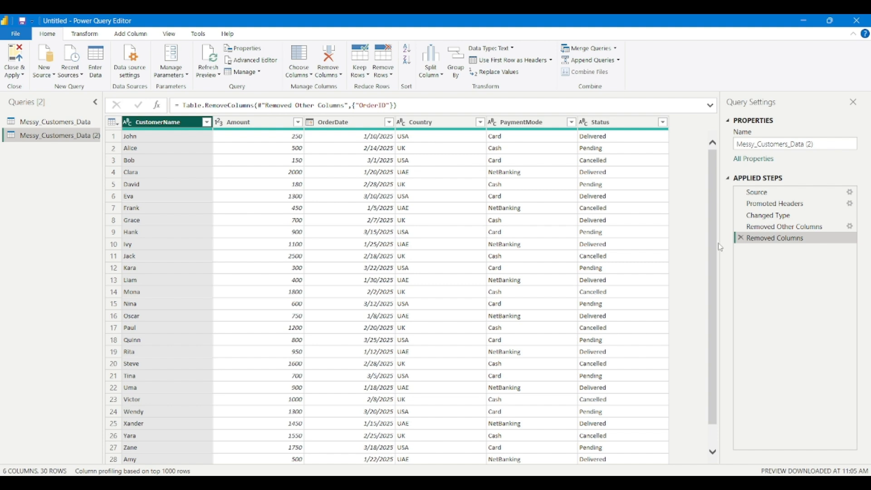
left_click(777, 228)
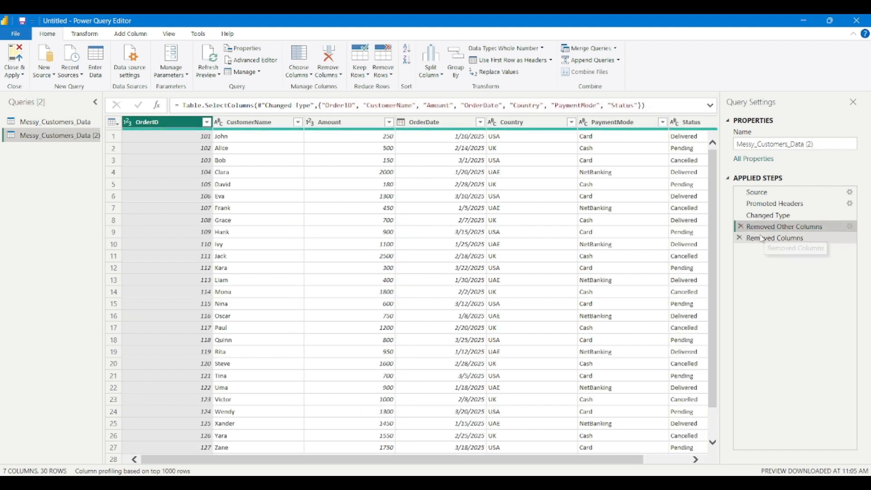
left_click(762, 239)
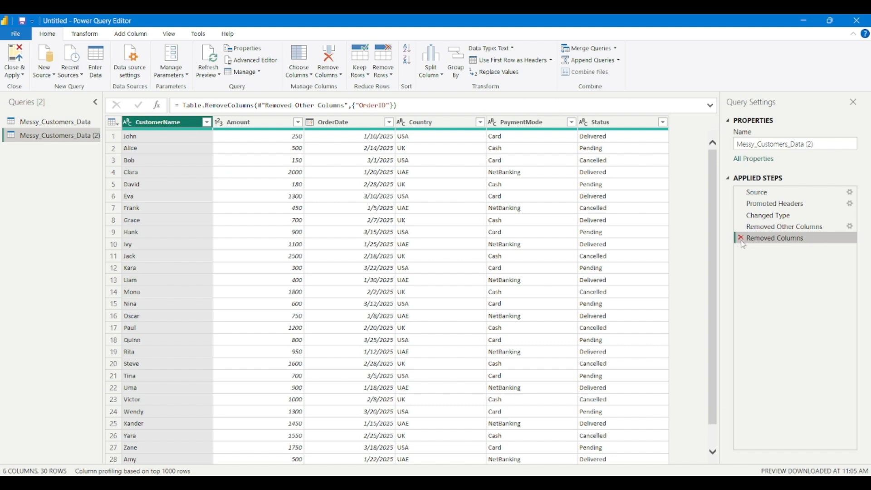
left_click(741, 239)
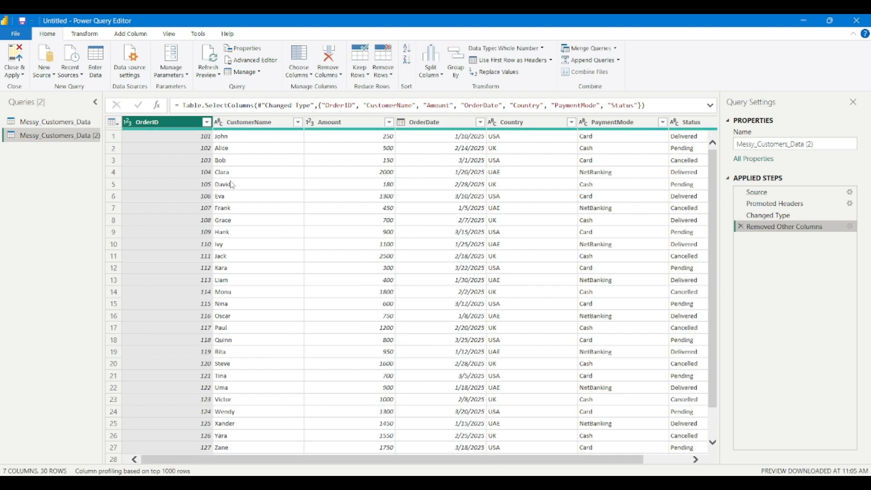
Remove the OrderID column from the Messy_Customers_Data (2) query
right_click(184, 125)
left_click(177, 125)
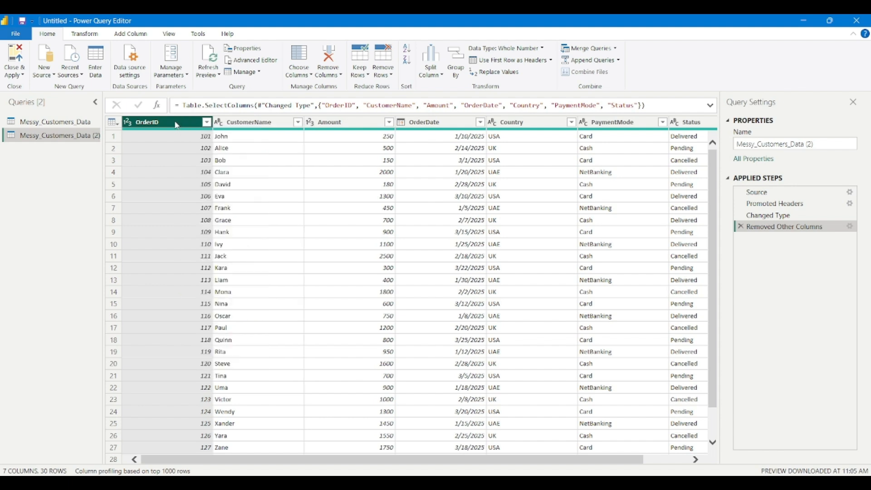
right_click(177, 125)
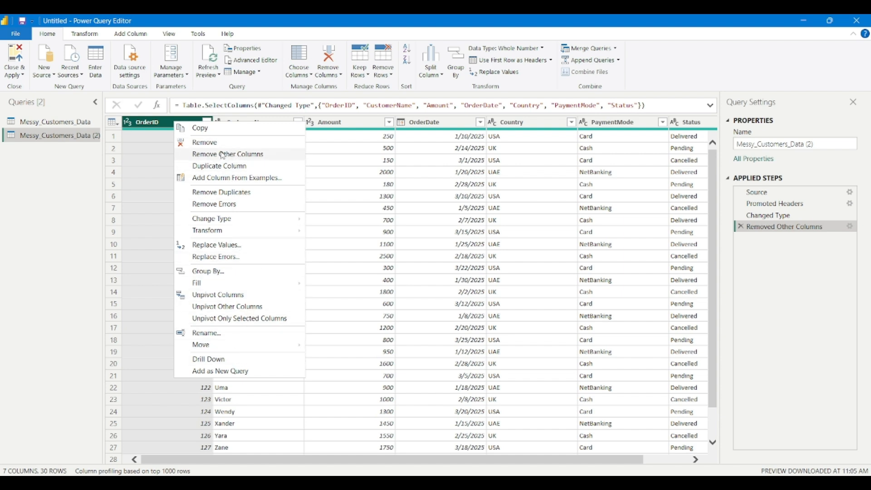
left_click(205, 143)
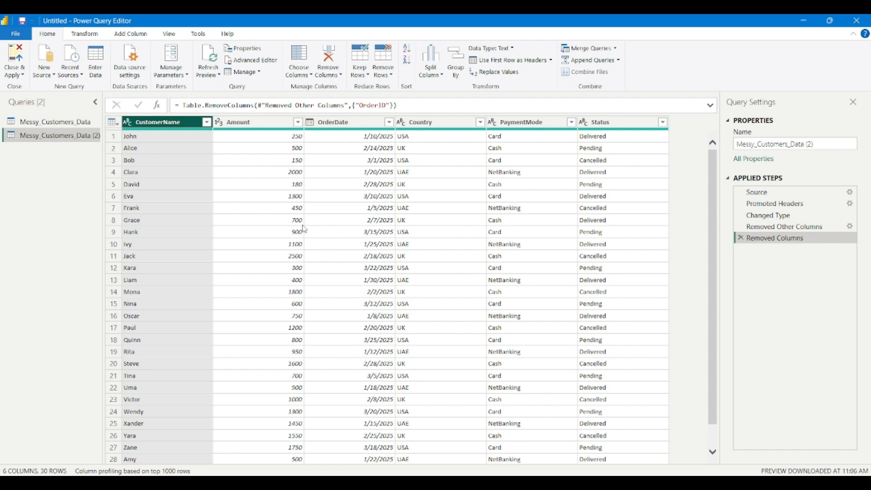
Rename the Amount column as Payable_amount
left_click(240, 122)
double_click(246, 126)
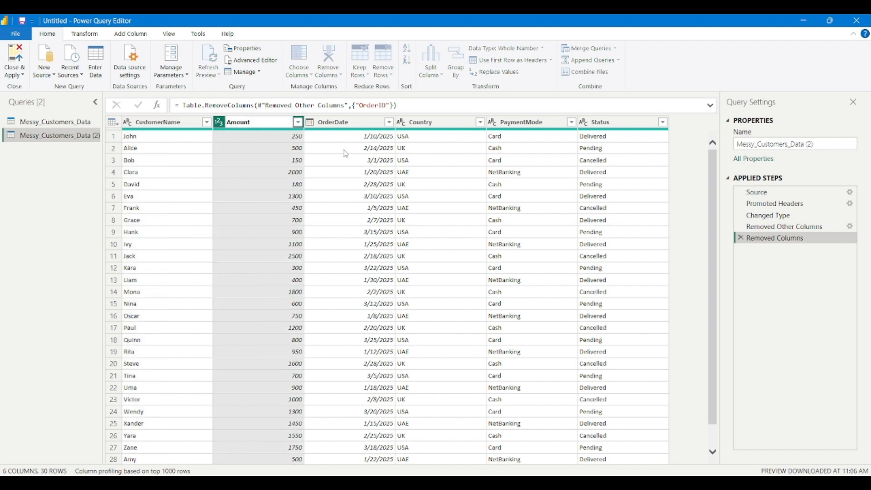
key("Return")
right_click(252, 127)
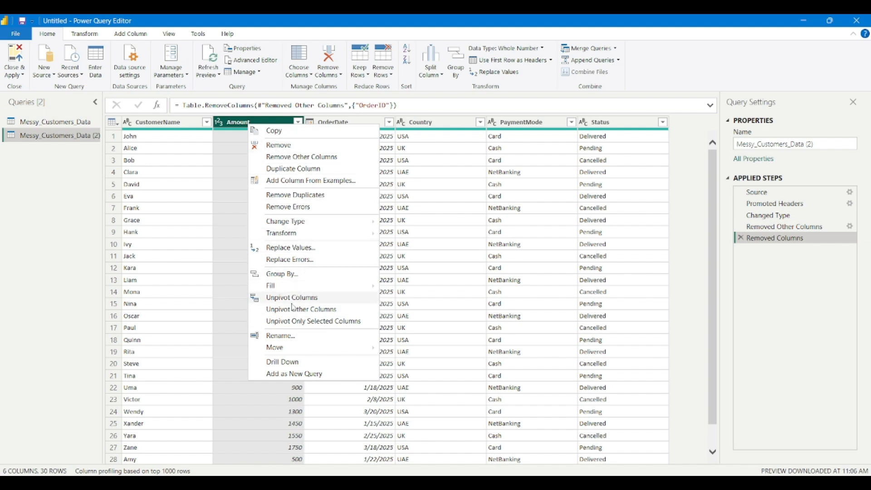
left_click(294, 336)
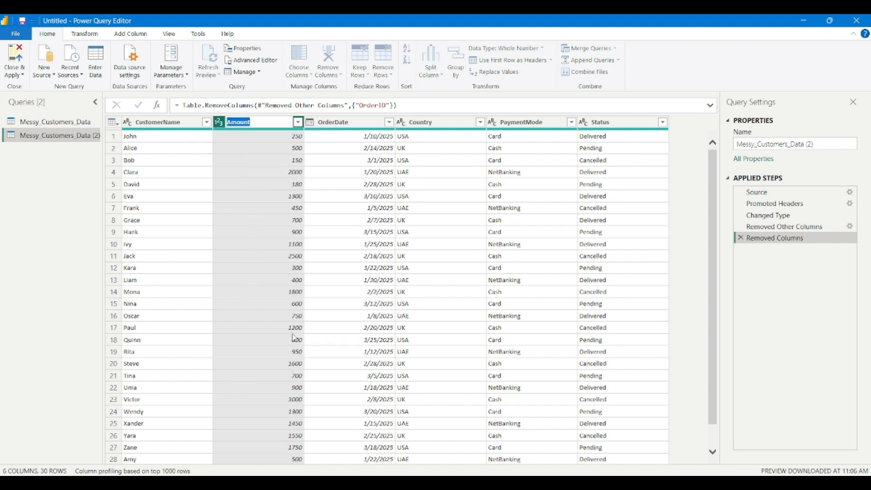
type("Payable_amount")
left_click(364, 196)
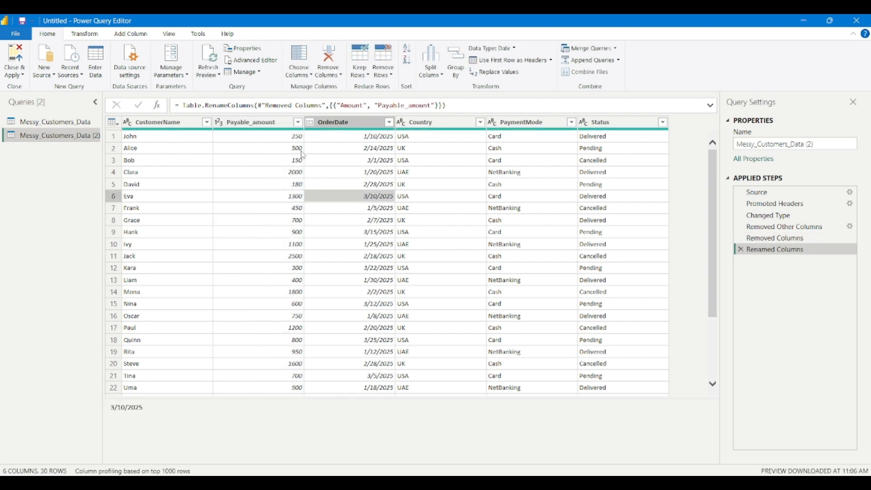
Review the data types available for the Payable_amount column, leaving its current type in place
left_click(261, 121)
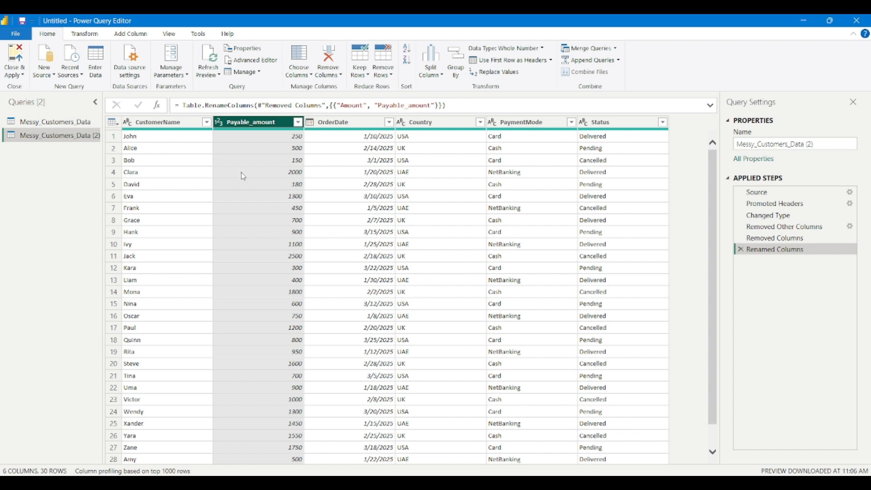
left_click(219, 123)
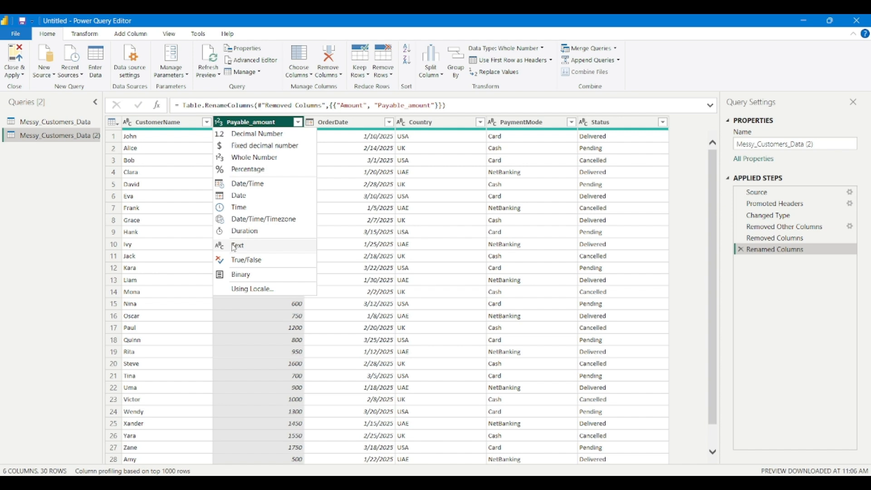
left_click(373, 221)
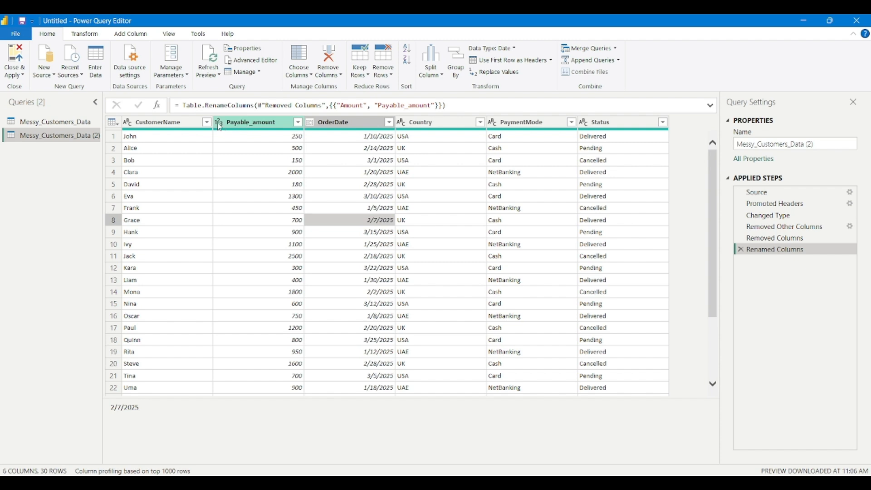
left_click(220, 124)
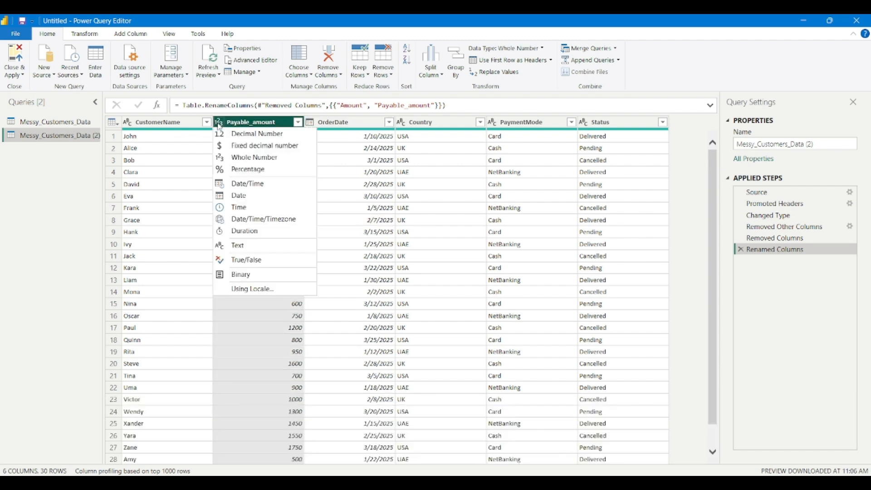
left_click(370, 148)
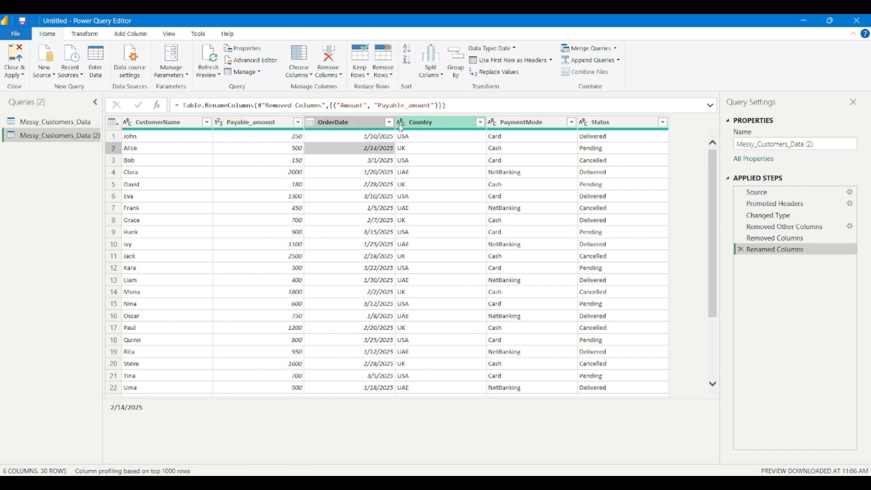
Try the Time type on the OrderDate column, then replace that conversion with Date/Time
left_click(310, 123)
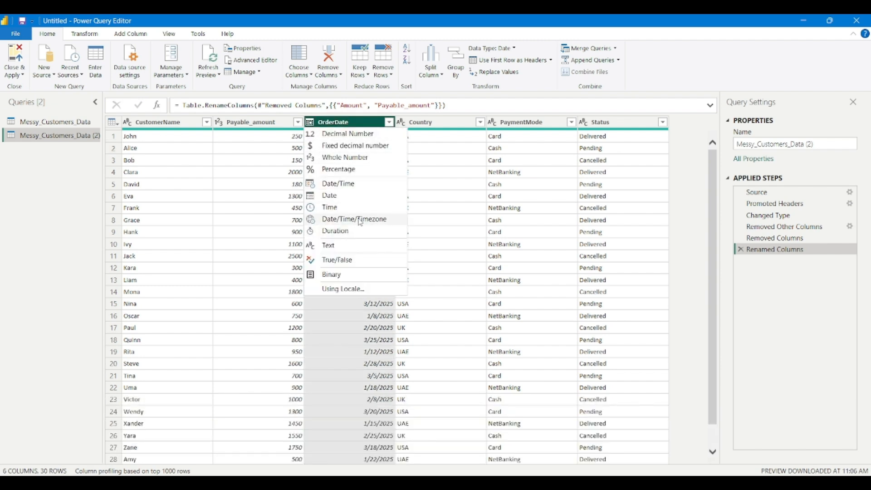
left_click(341, 208)
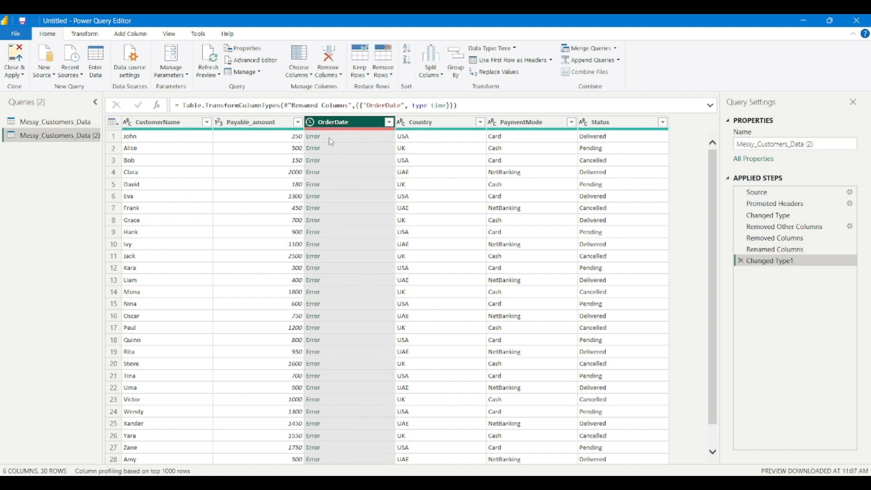
left_click(311, 124)
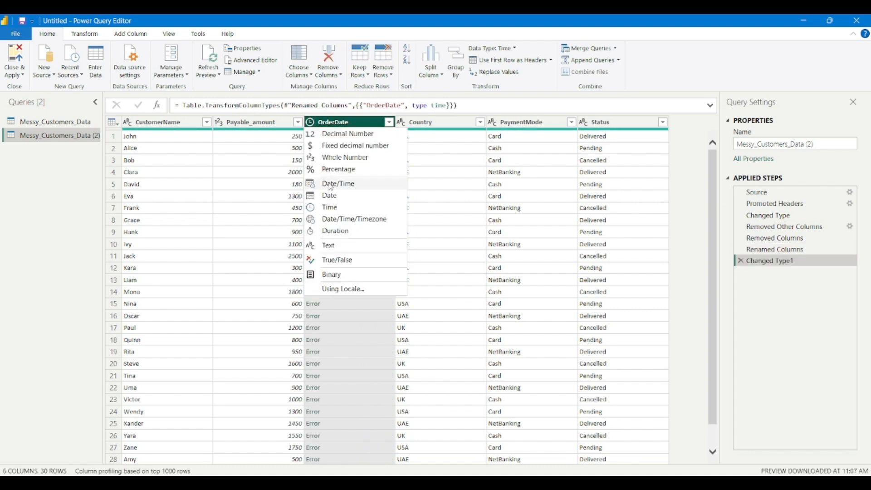
left_click(344, 188)
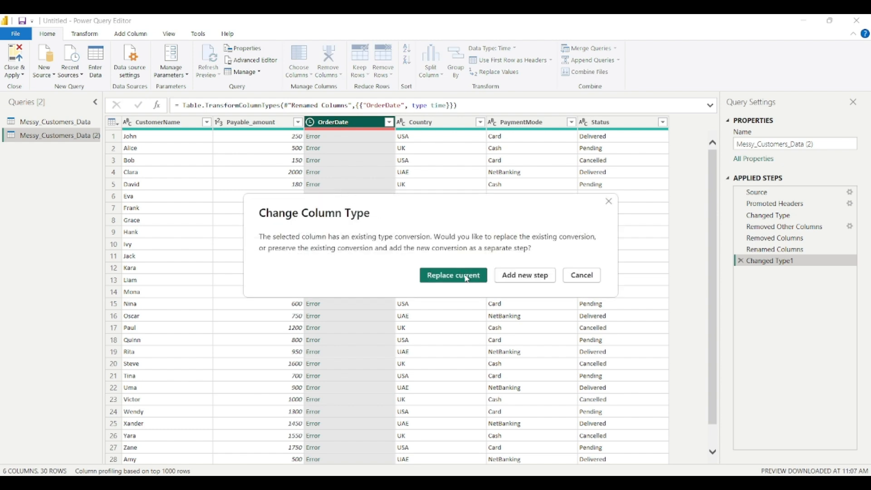
left_click(467, 278)
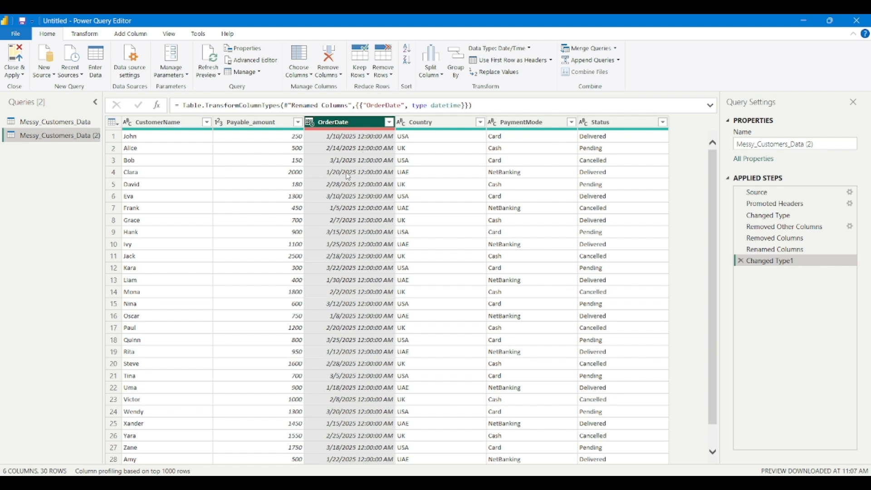
Set the OrderDate column's data type to Date, replacing the current conversion
left_click(311, 123)
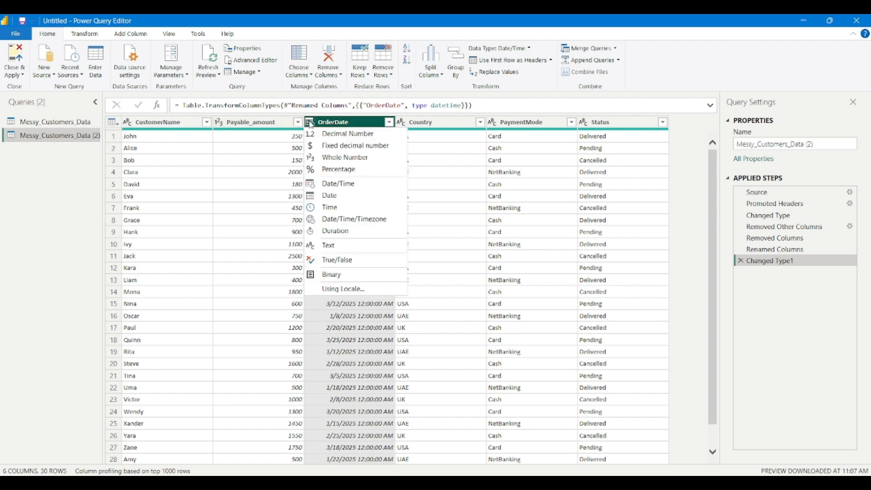
left_click(350, 199)
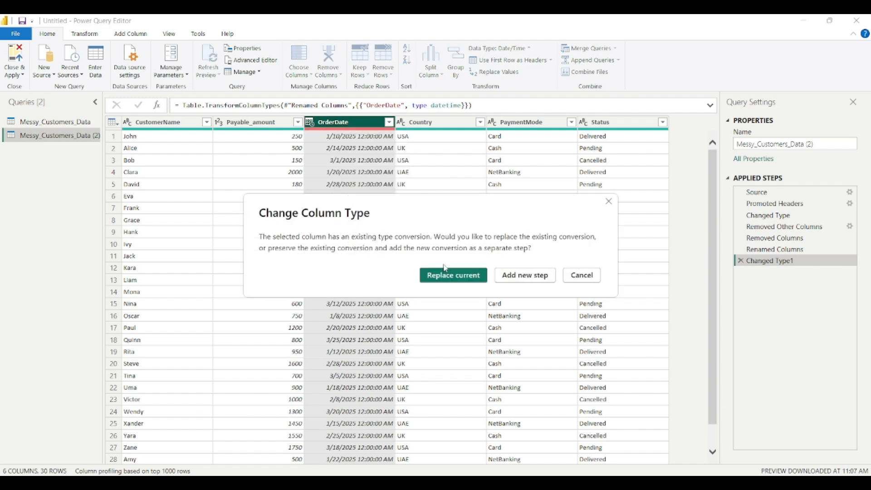
left_click(460, 279)
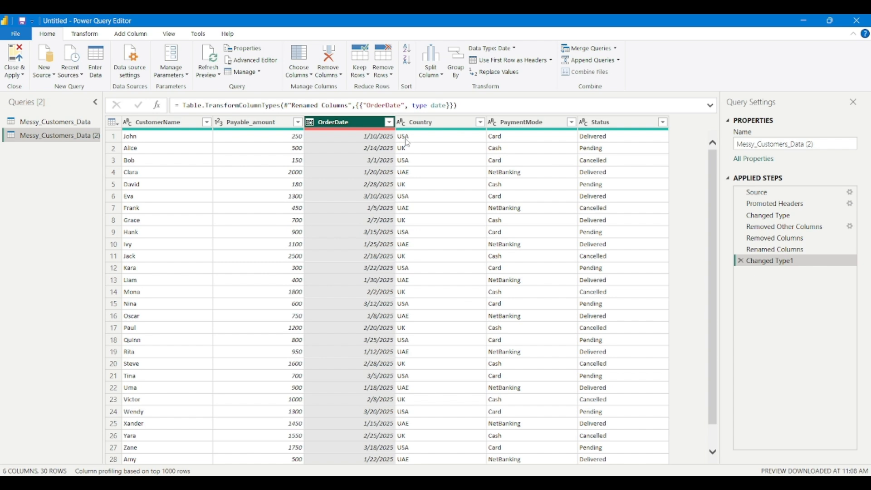
Replace the value NetBanking with UPI in the PaymentMode column
left_click(518, 126)
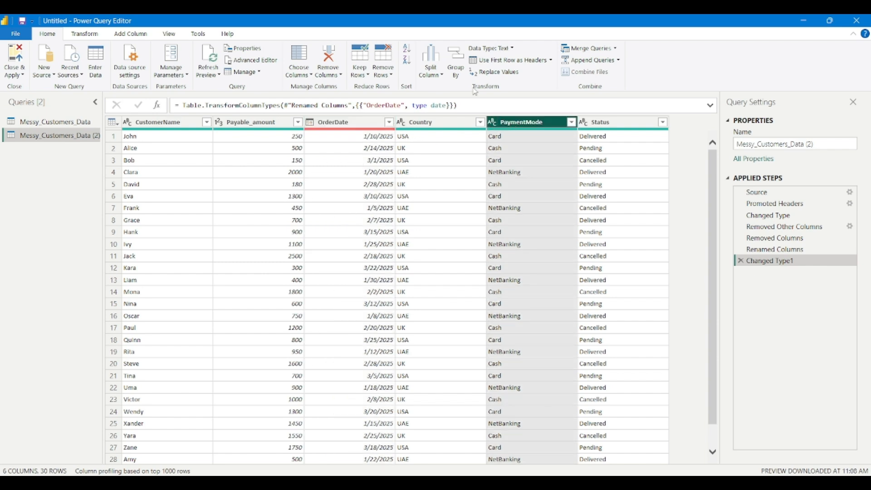
left_click(494, 76)
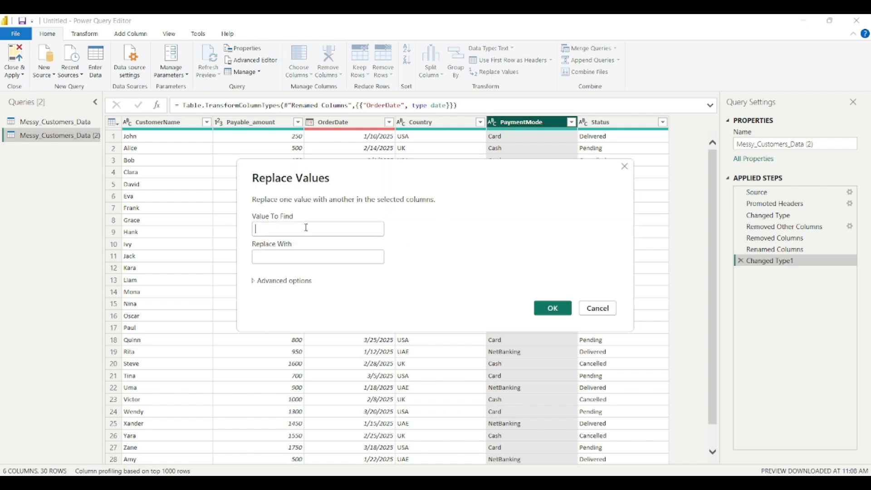
type("Ne")
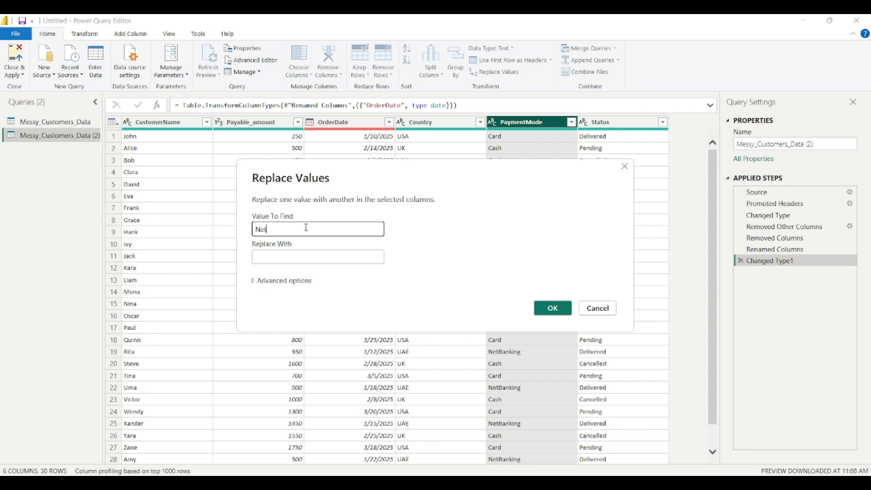
type("tBanking")
left_click(276, 258)
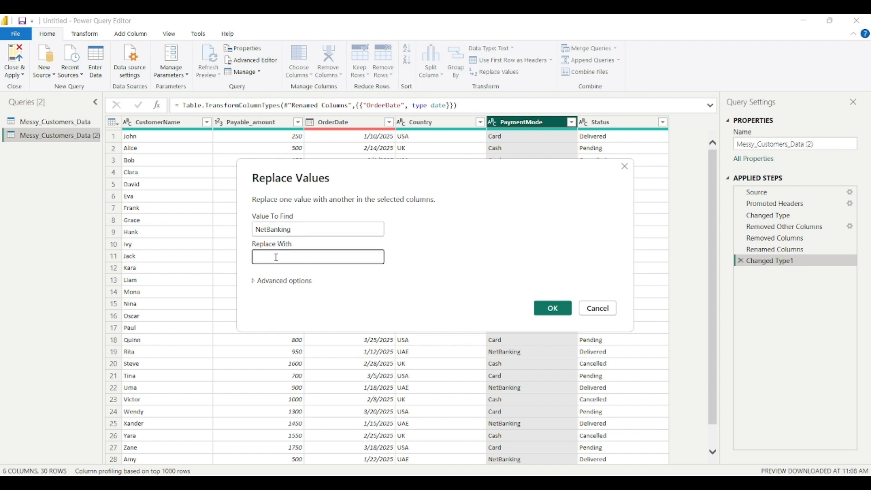
type("UPI")
left_click(553, 309)
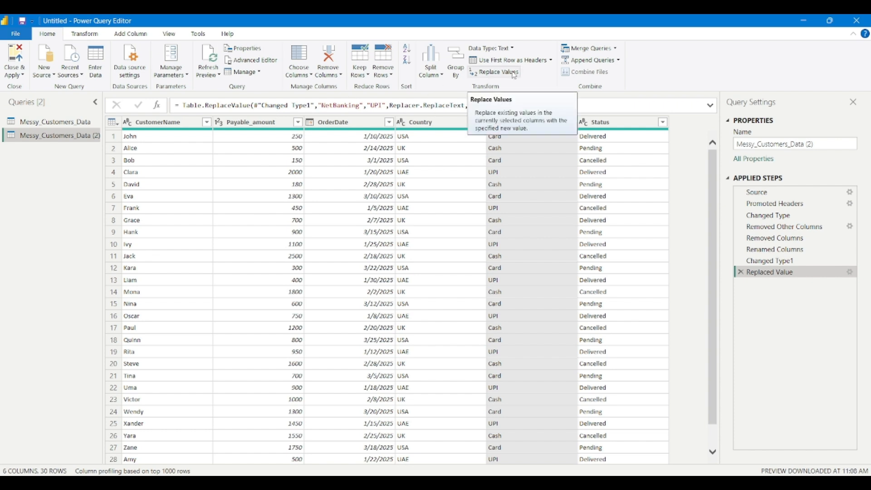
Look over the column operations offered for PaymentMode and the filter values of the Country column
right_click(525, 123)
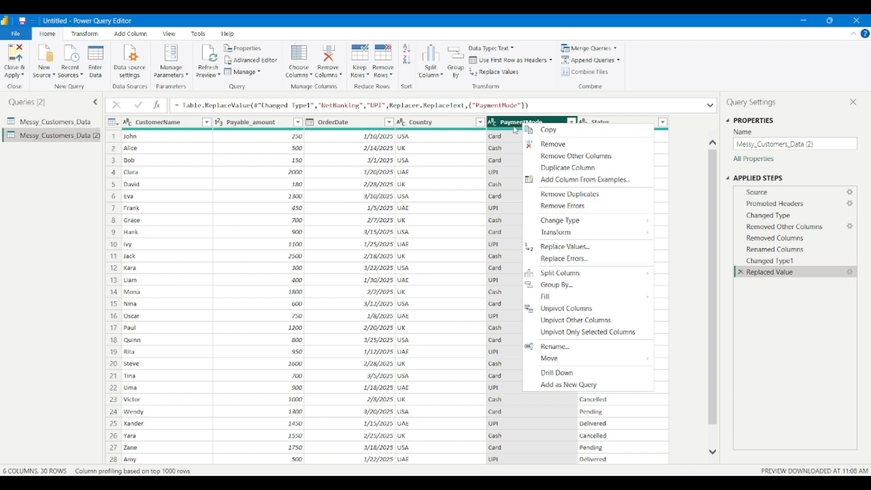
left_click(514, 129)
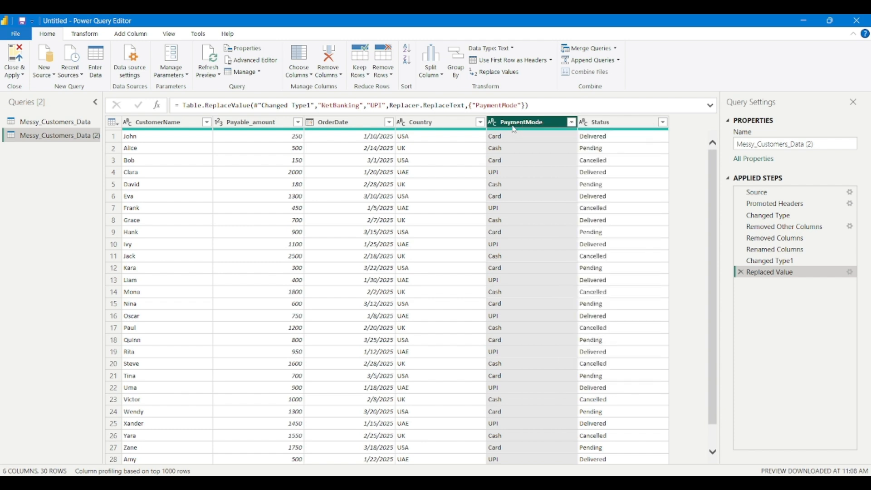
mouse_move(513, 132)
left_click(481, 124)
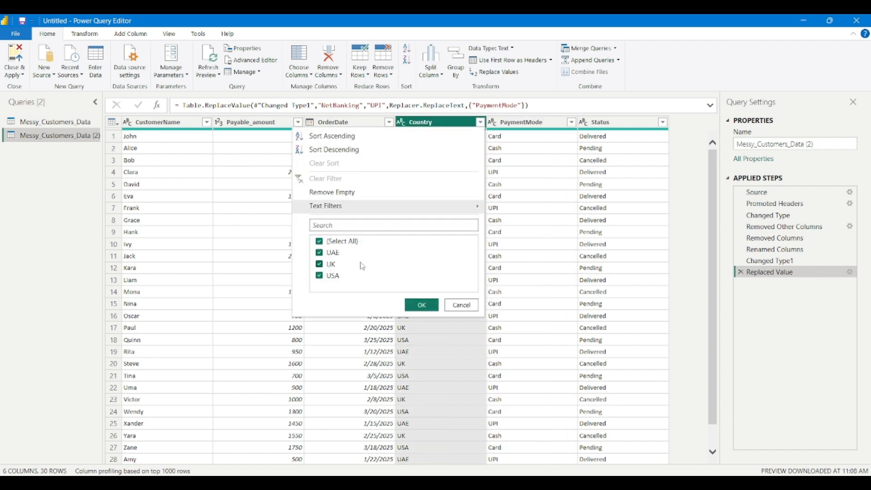
left_click(480, 122)
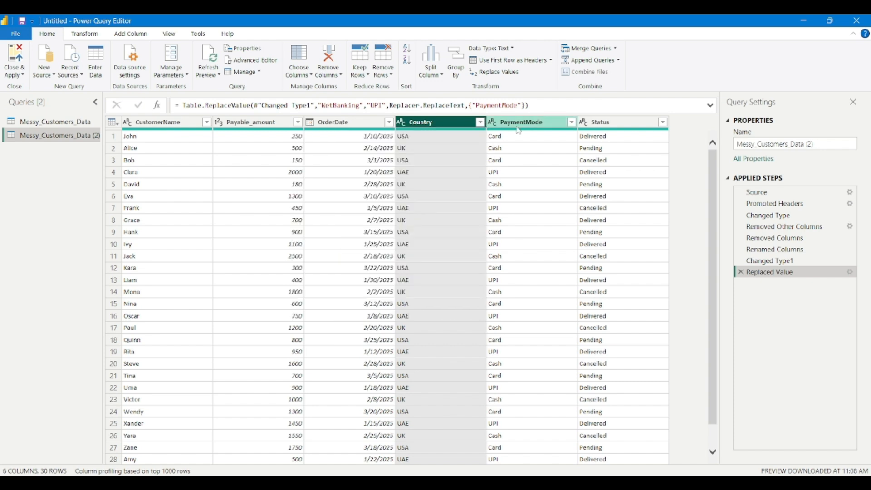
Apply the row filters of the PaymentMode and Country columns with all values kept selected
left_click(571, 122)
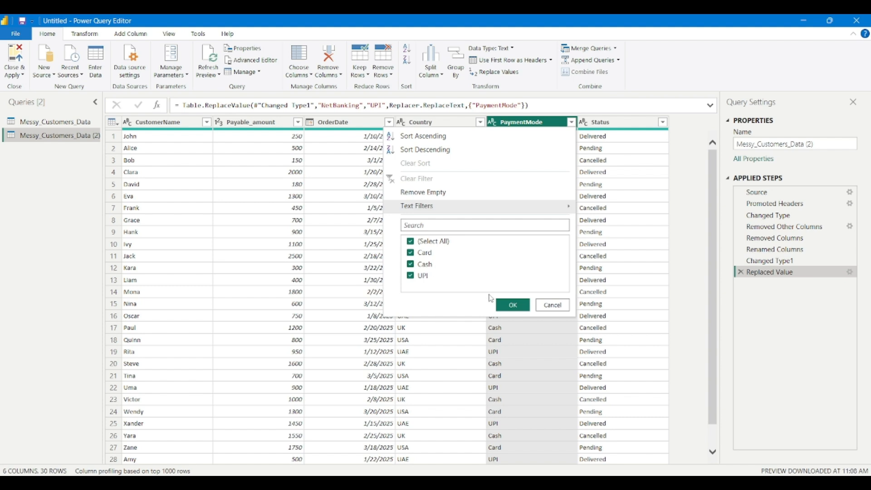
left_click(519, 307)
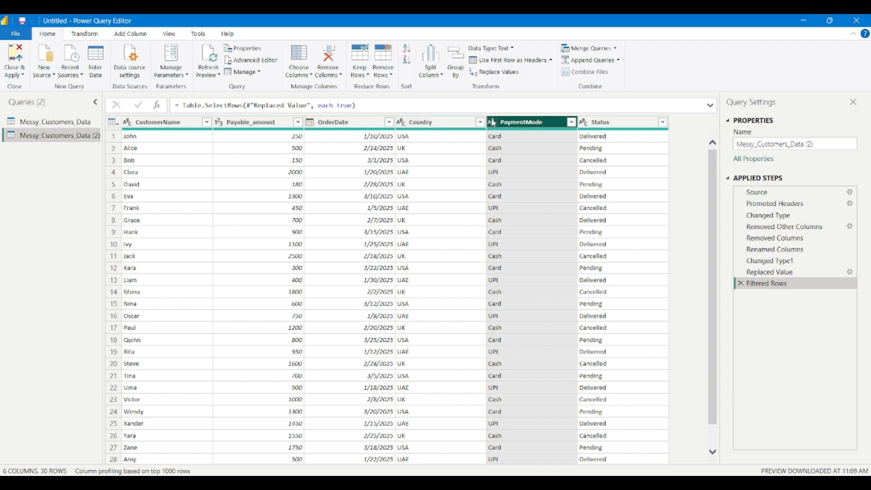
left_click(484, 126)
left_click(480, 122)
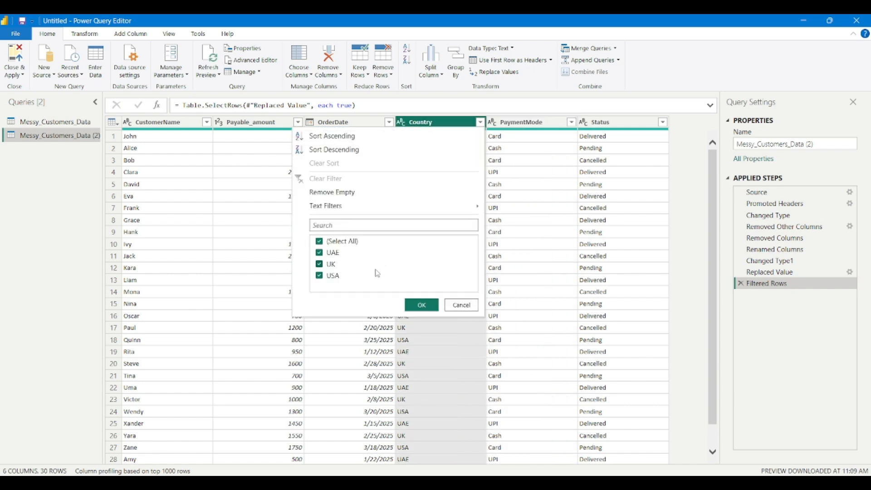
left_click(420, 304)
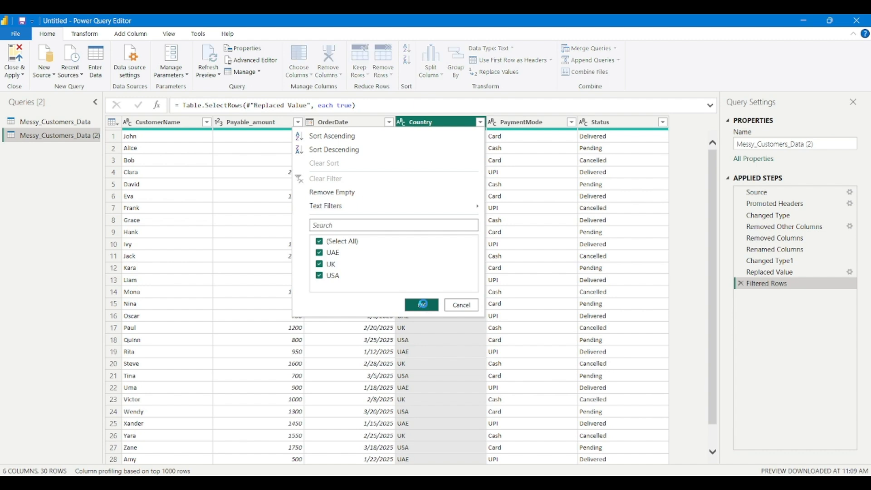
Examine the filter options of the OrderDate, CustomerName, Payable_amount and Status columns without filtering anything out
left_click(389, 123)
scroll(316, 357, "down", 4)
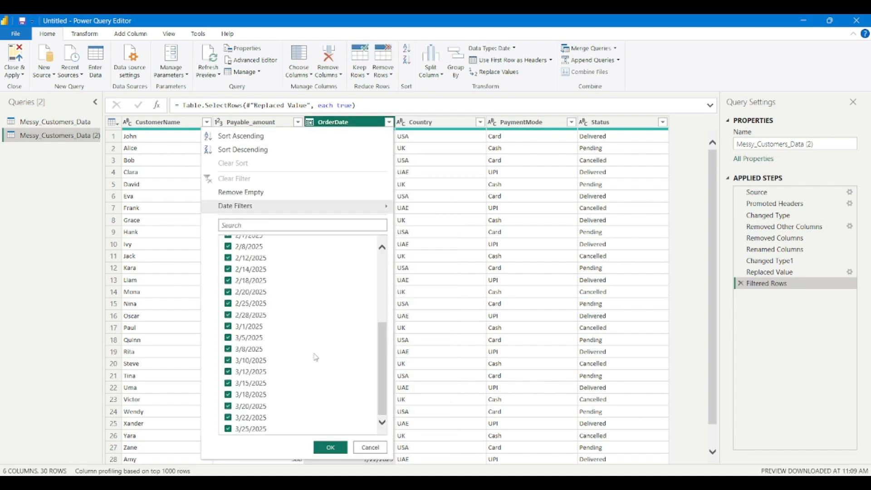
left_click(369, 448)
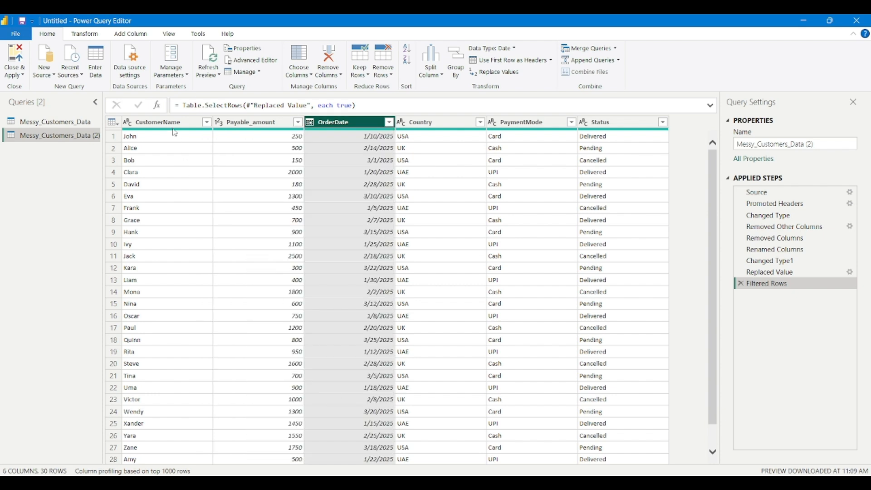
left_click(207, 123)
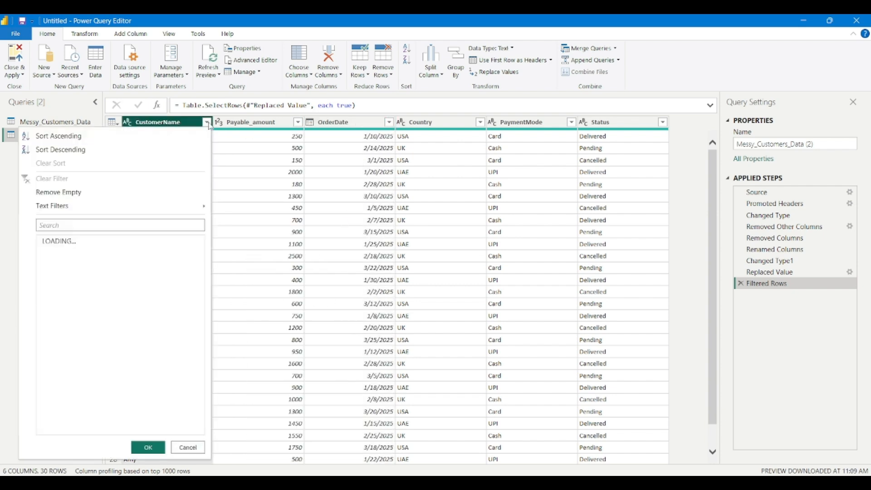
left_click(207, 123)
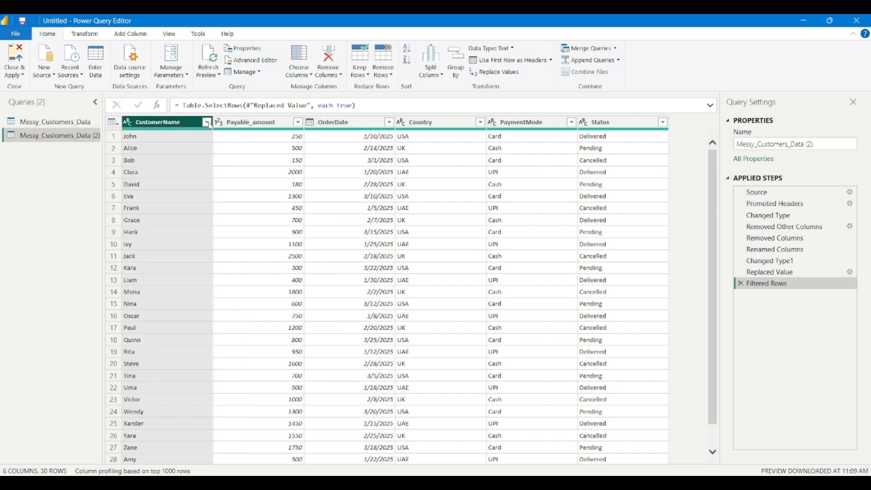
left_click(297, 123)
left_click(300, 126)
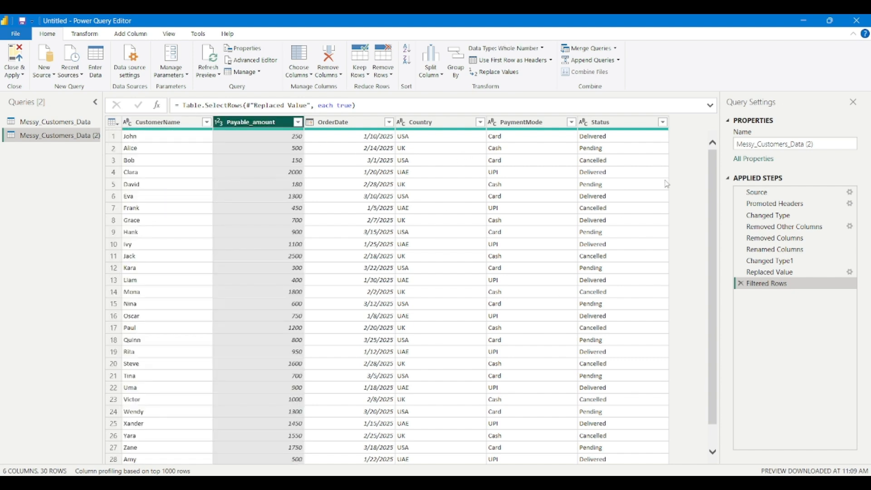
left_click(663, 122)
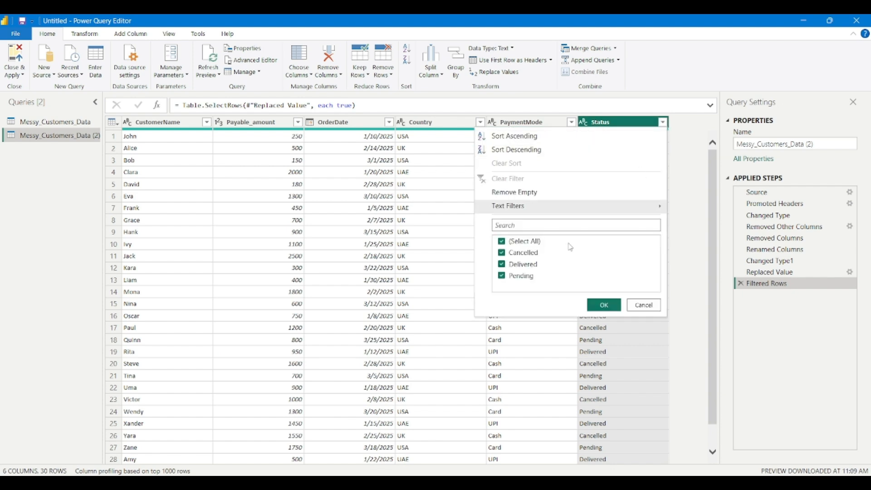
left_click(620, 308)
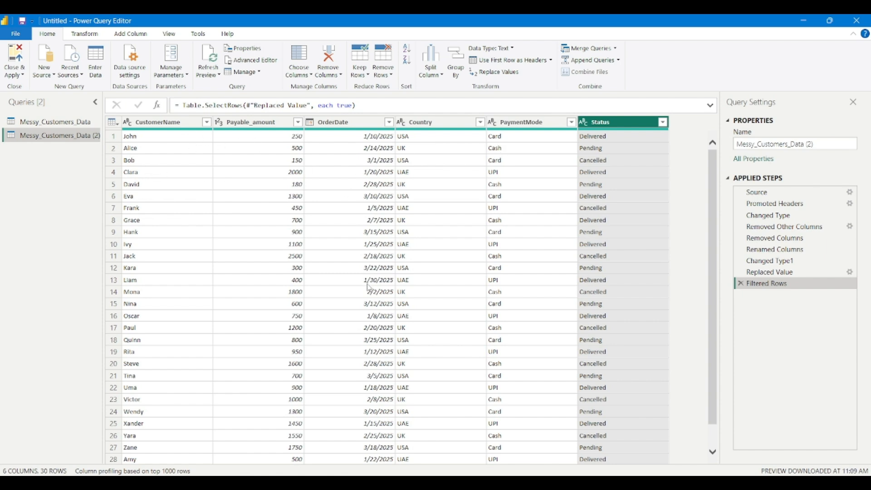
Remove the duplicate rows based on the CustomerName column
left_click(160, 126)
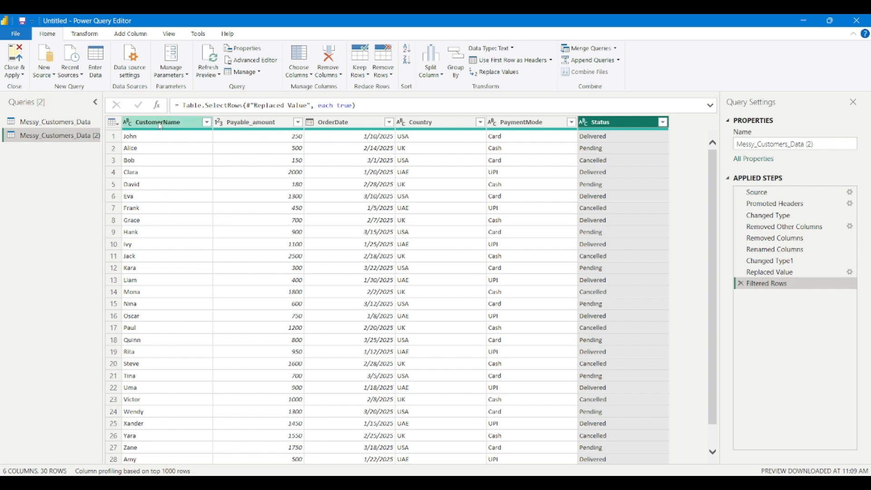
right_click(160, 126)
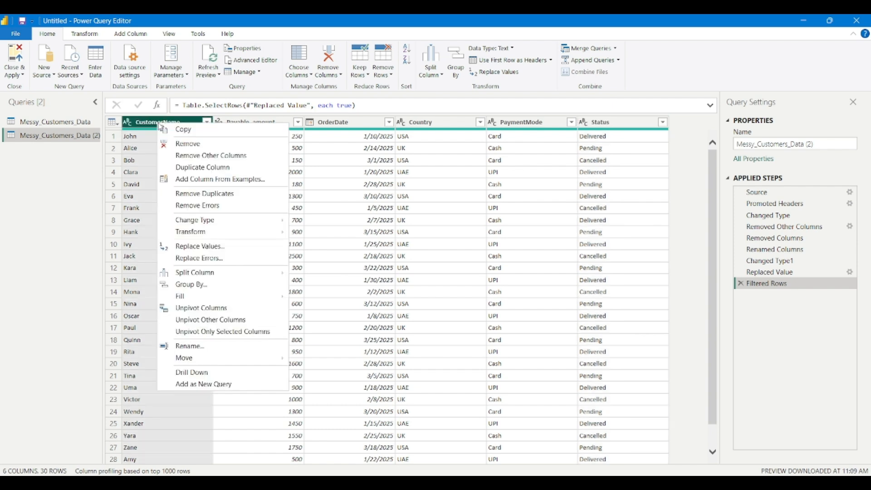
left_click(235, 198)
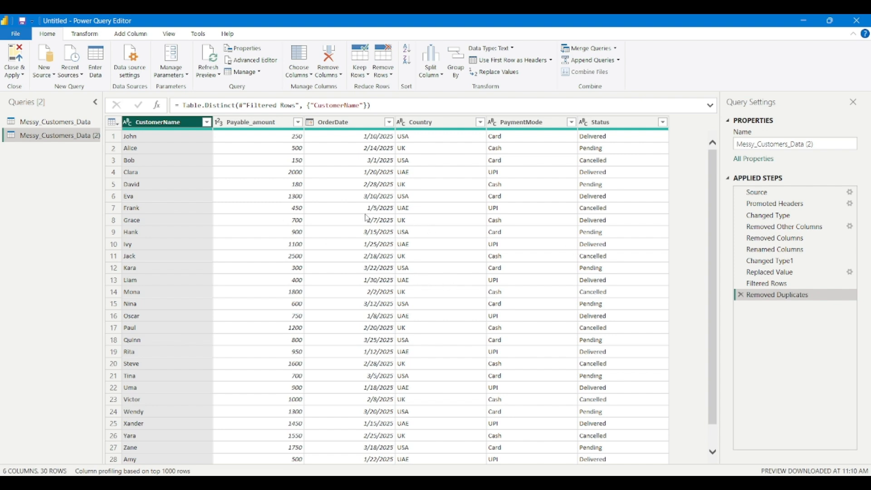
Replace the value USA with "United states of america" in the Country column
left_click(423, 123)
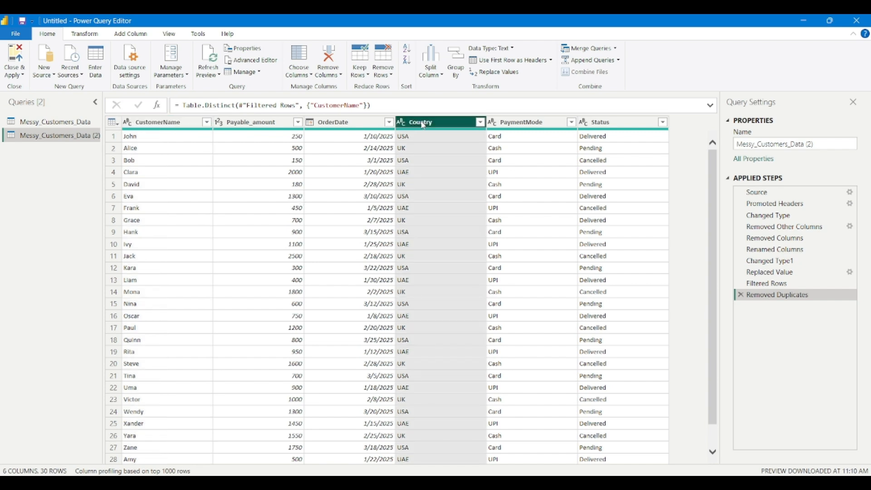
right_click(423, 126)
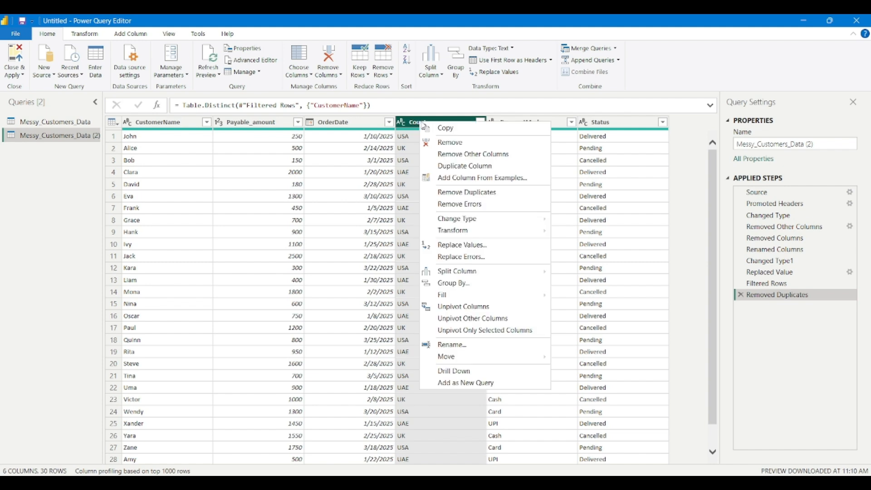
left_click(478, 245)
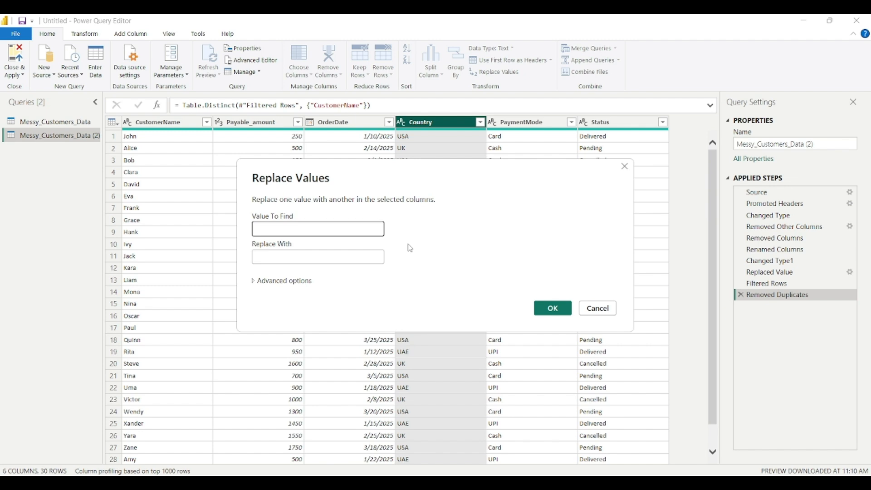
left_click(286, 261)
type("United states")
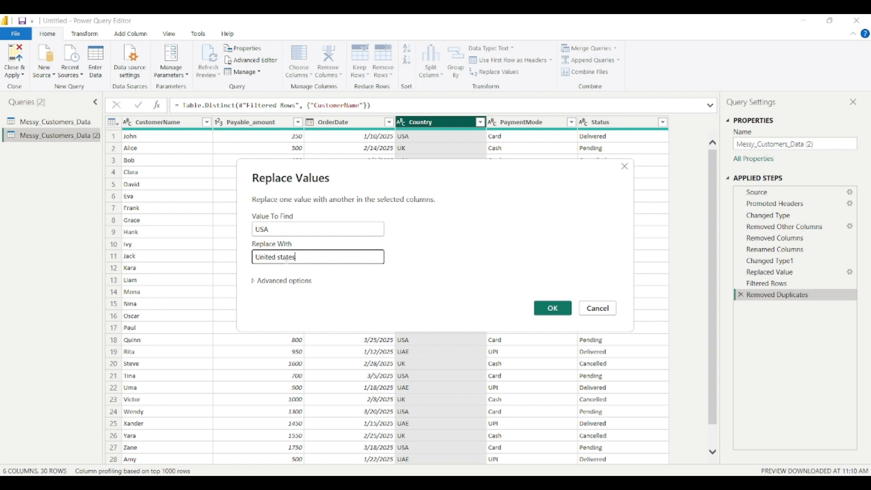
type("of america")
left_click(553, 309)
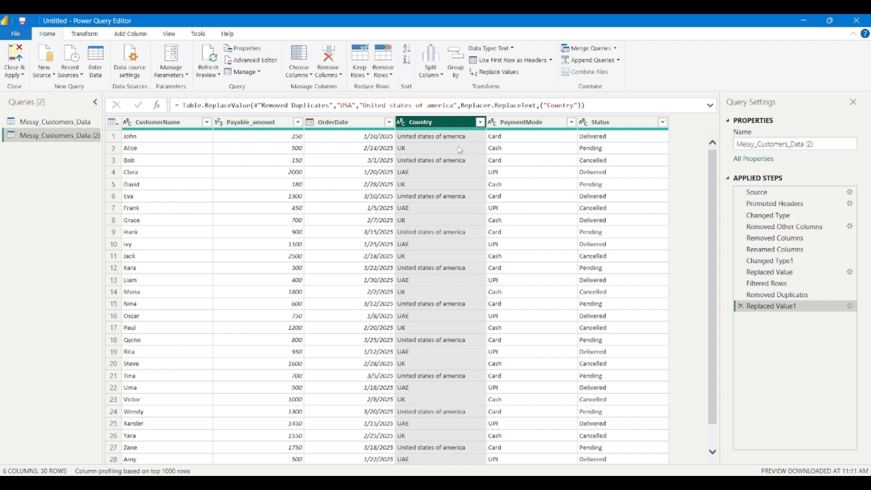
Split the Country column by the Space delimiter at the left-most delimiter, keeping the double quote as quote character
left_click(520, 129)
left_click(445, 119)
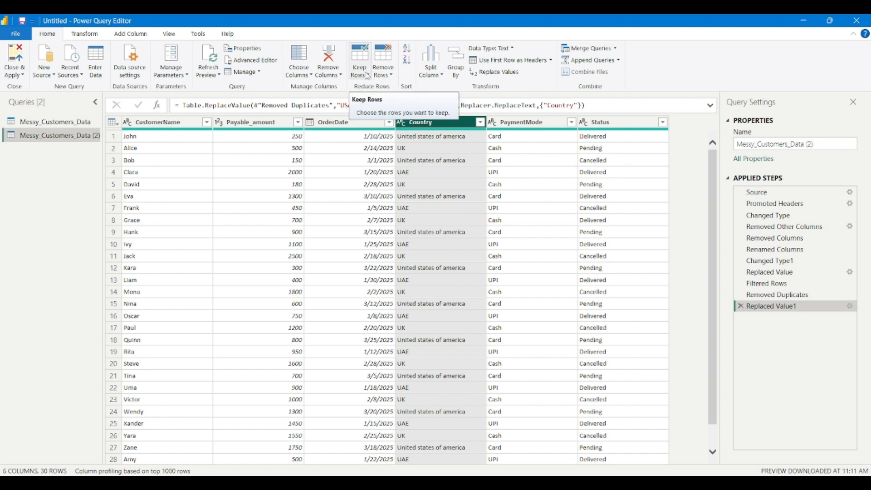
left_click(436, 75)
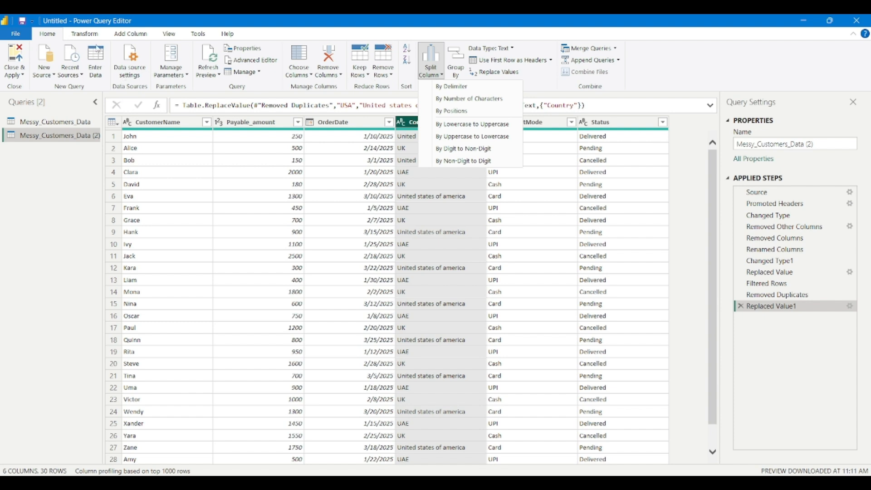
left_click(463, 89)
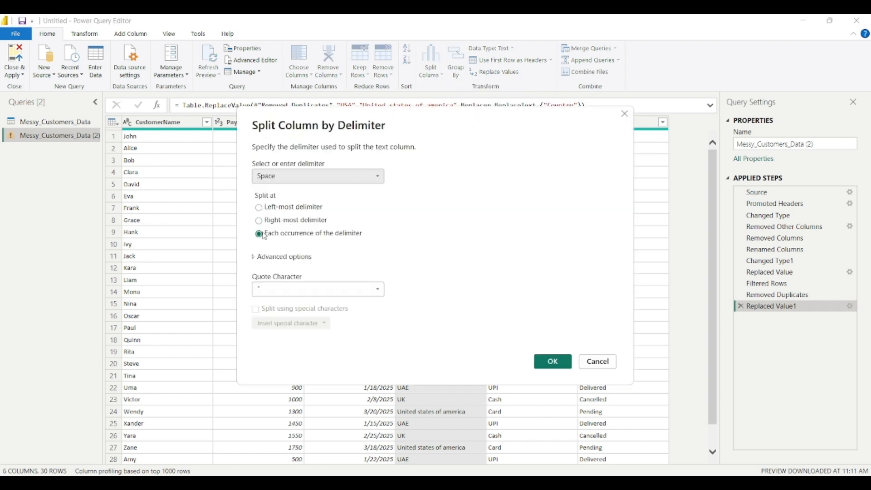
left_click(260, 209)
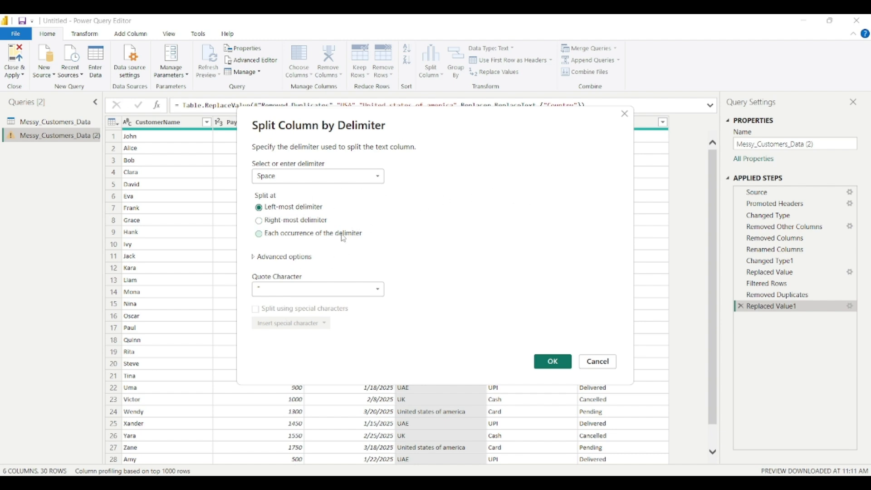
left_click(270, 291)
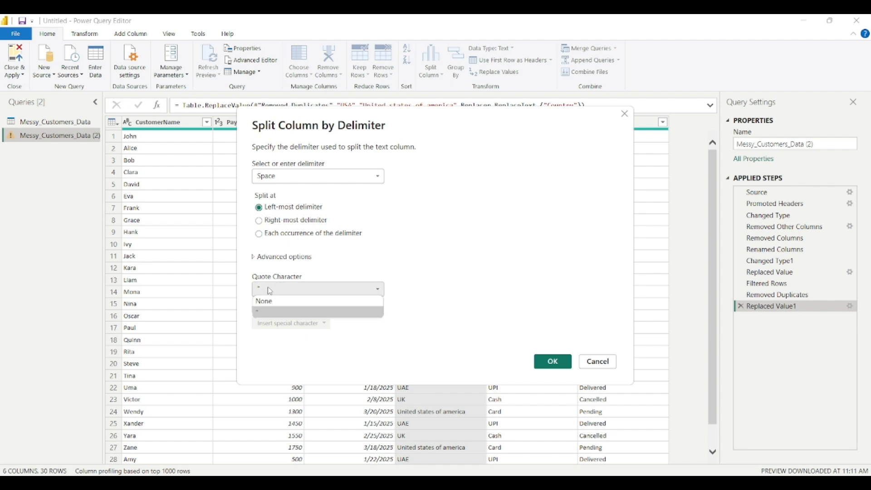
left_click(270, 290)
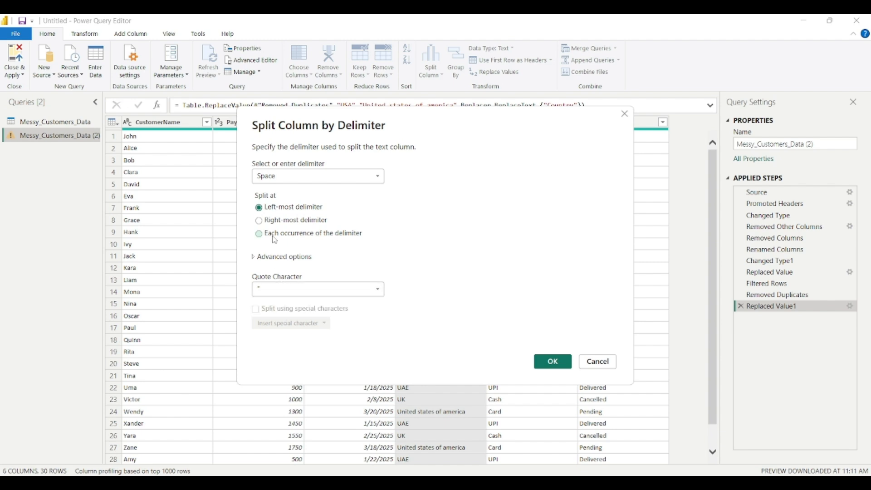
left_click(285, 179)
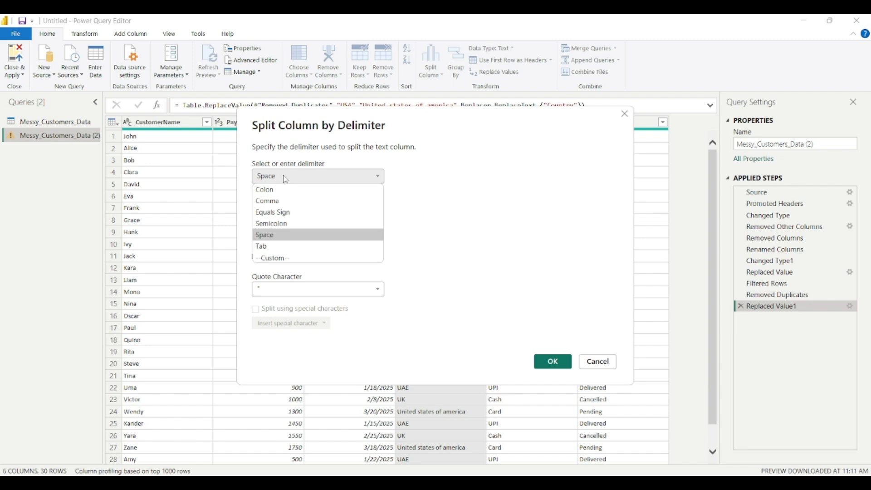
left_click(336, 234)
left_click(547, 361)
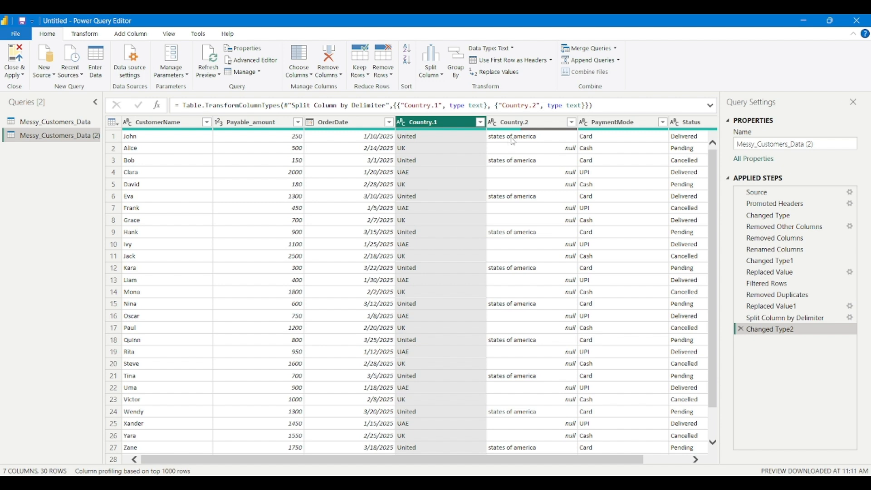
Reduce the Country.2 column to the text before the delimiter, using a single space as the delimiter
left_click(514, 123)
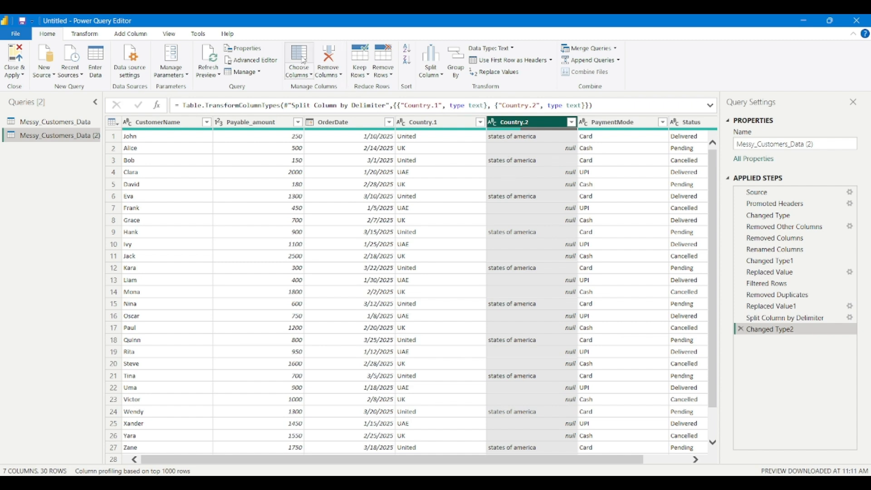
left_click(84, 34)
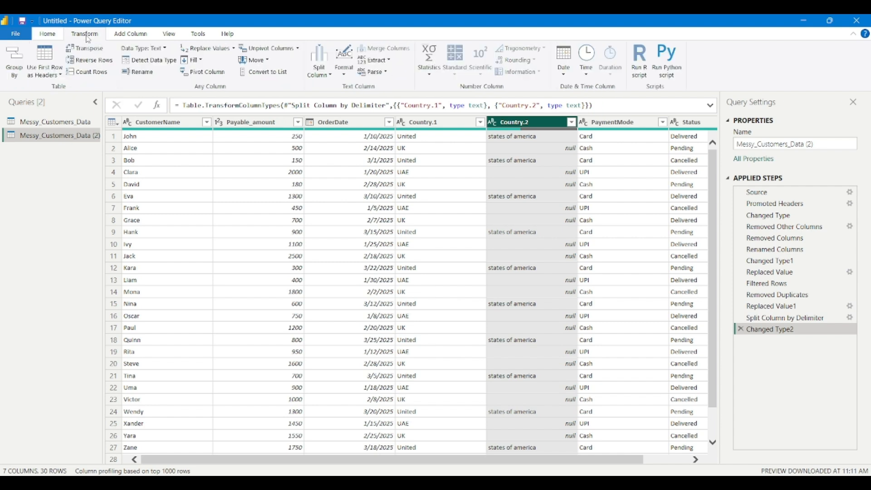
left_click(327, 77)
left_click(326, 75)
left_click(344, 74)
left_click(345, 76)
left_click(374, 60)
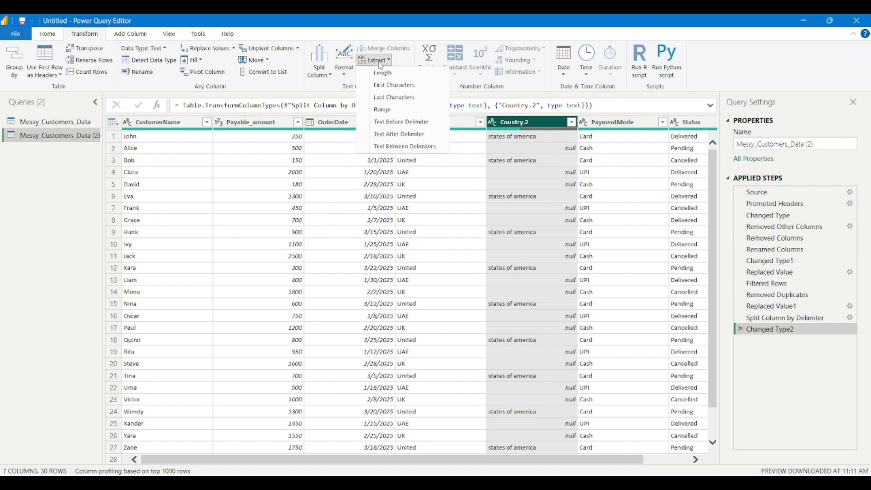
left_click(403, 123)
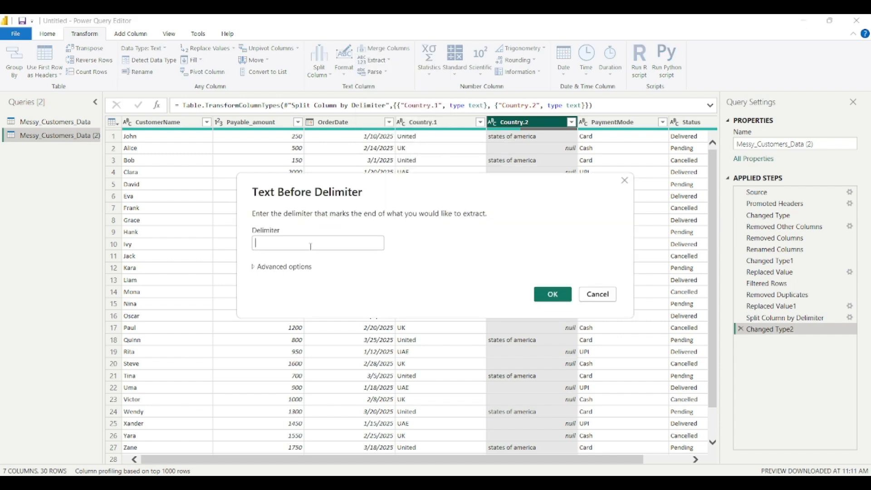
left_click(552, 295)
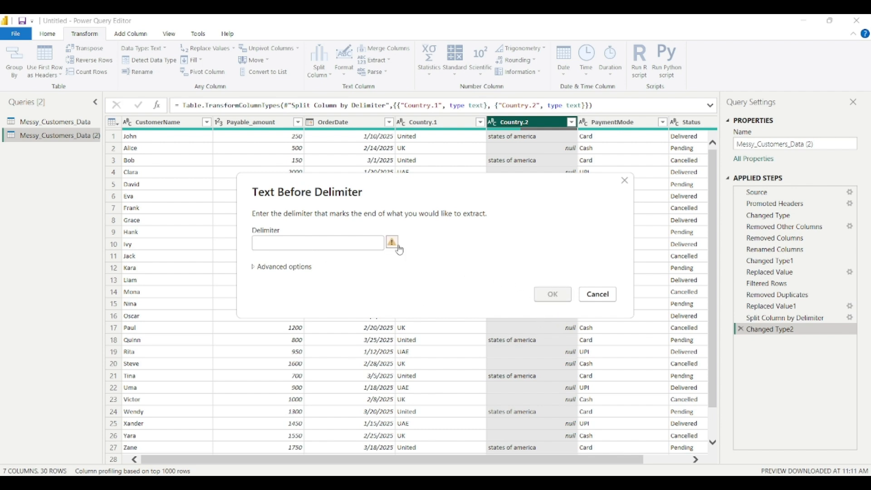
mouse_move(394, 247)
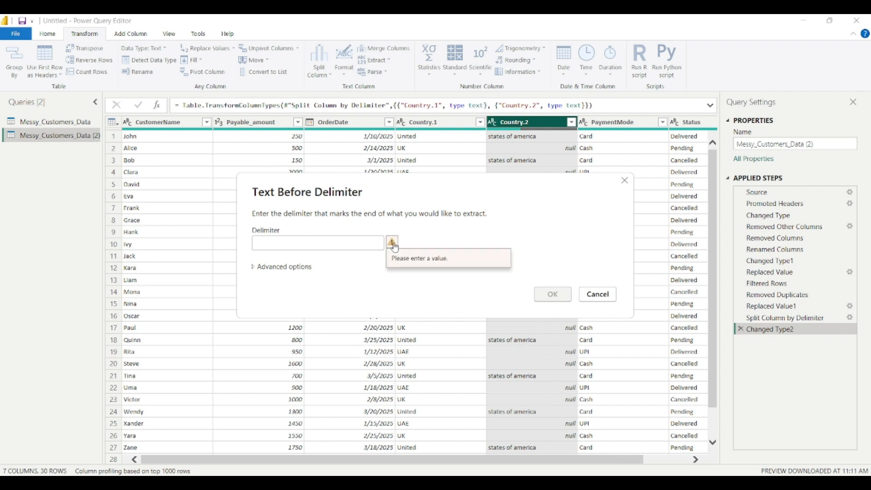
left_click(318, 250)
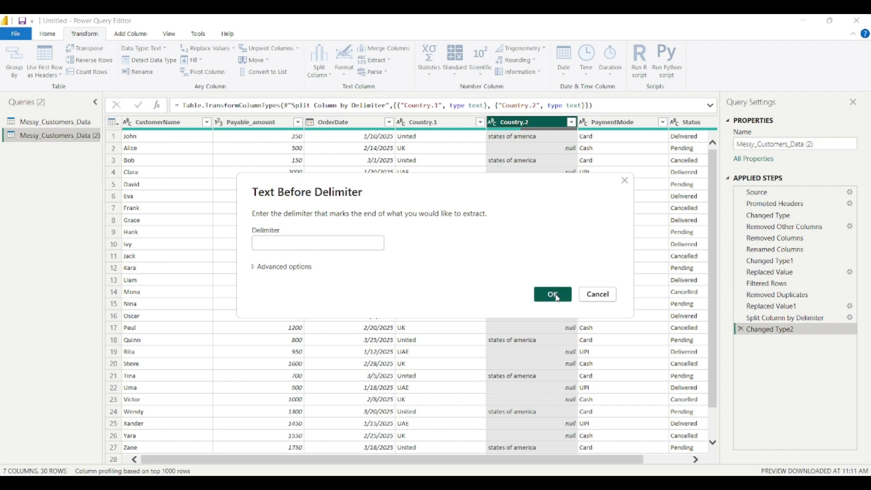
left_click(551, 294)
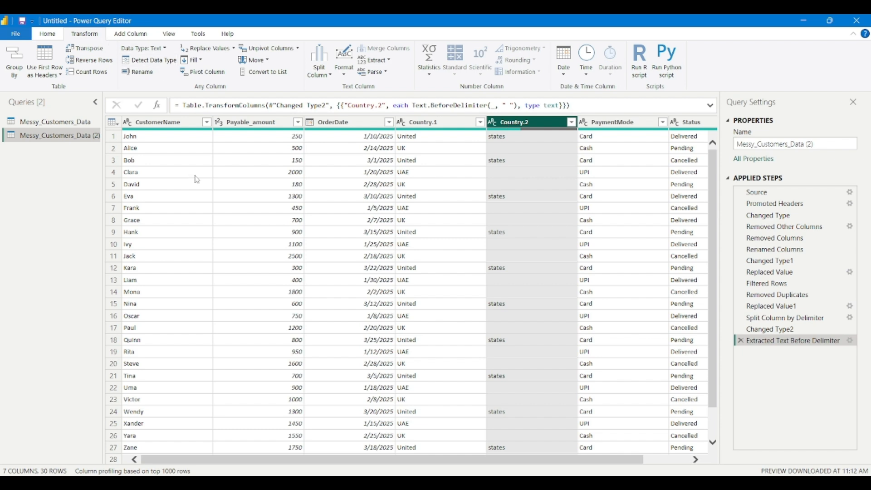
Start a custom column and name it discounted_price
left_click(257, 123)
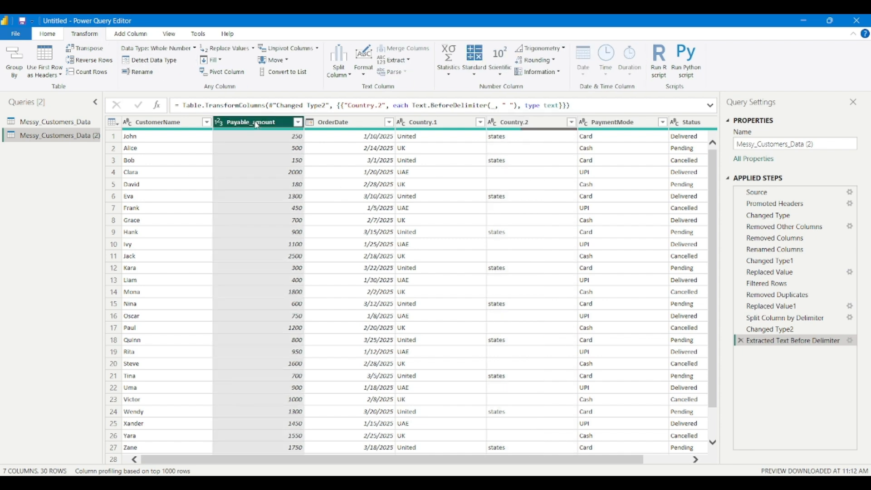
left_click(139, 35)
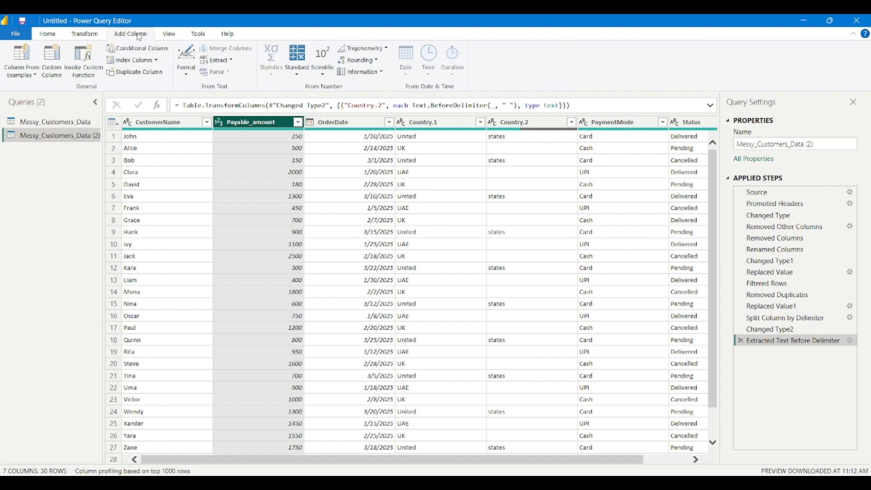
left_click(55, 74)
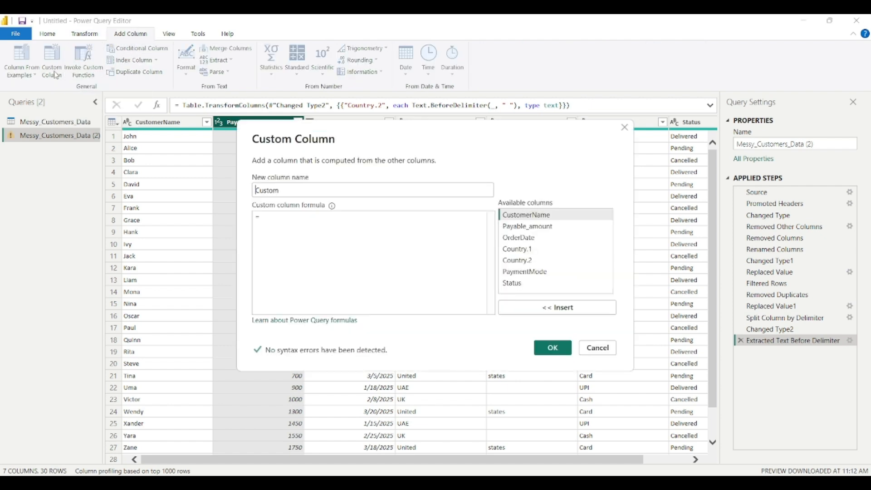
left_click(291, 192)
key("BackSpace")
key("BackSpace")
key("BackSpace")
key("BackSpace")
key("BackSpace")
key("BackSpace")
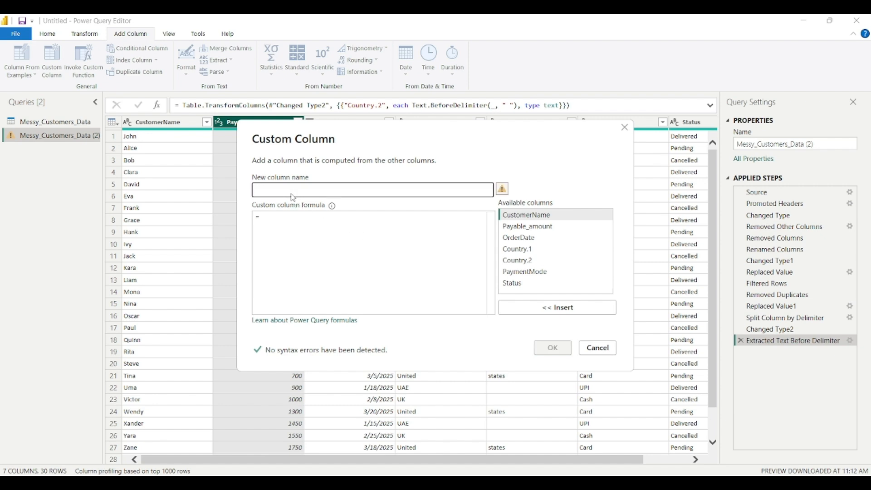
type("discou")
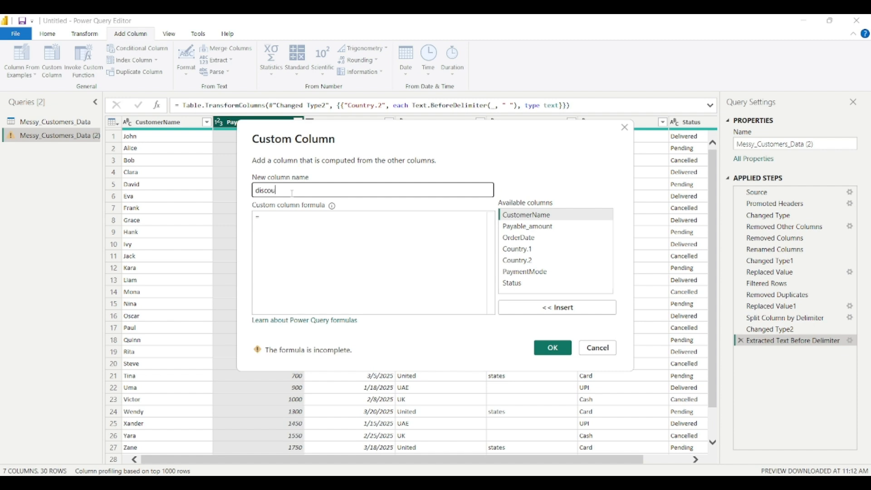
type("nted_price")
Define the custom column formula as [Payable_amount]-100 and add the column to the table
left_click(277, 221)
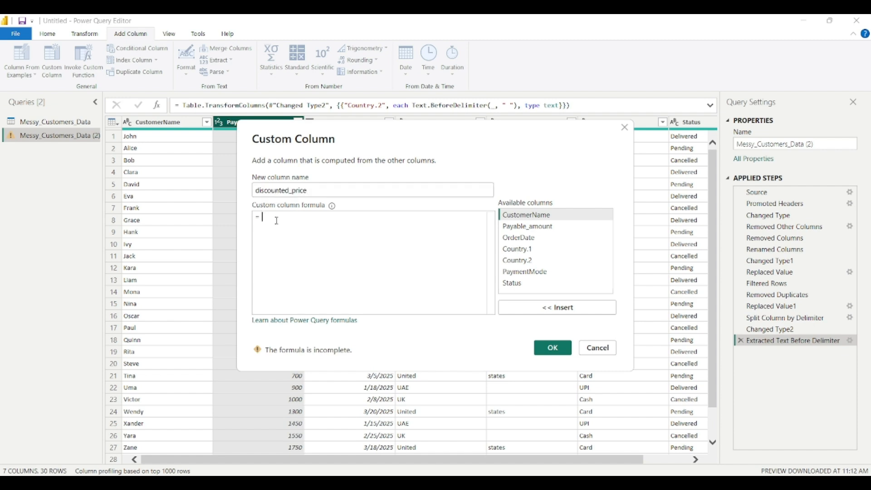
left_click(524, 229)
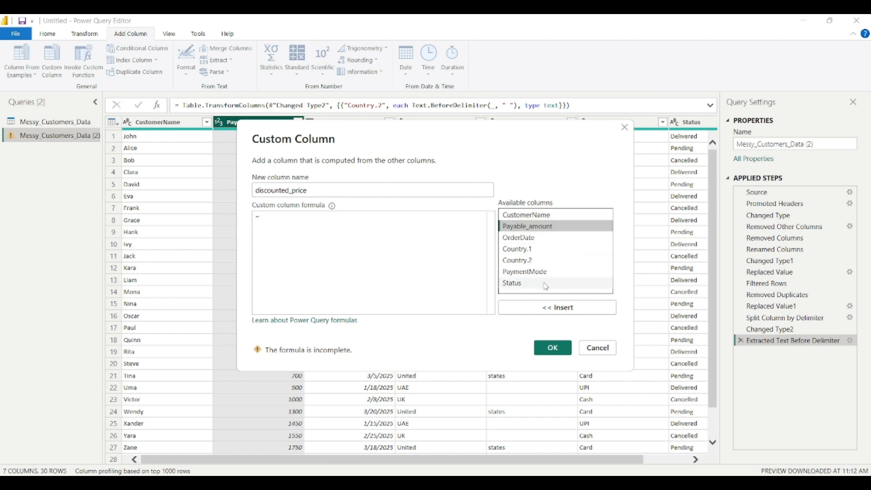
left_click(552, 308)
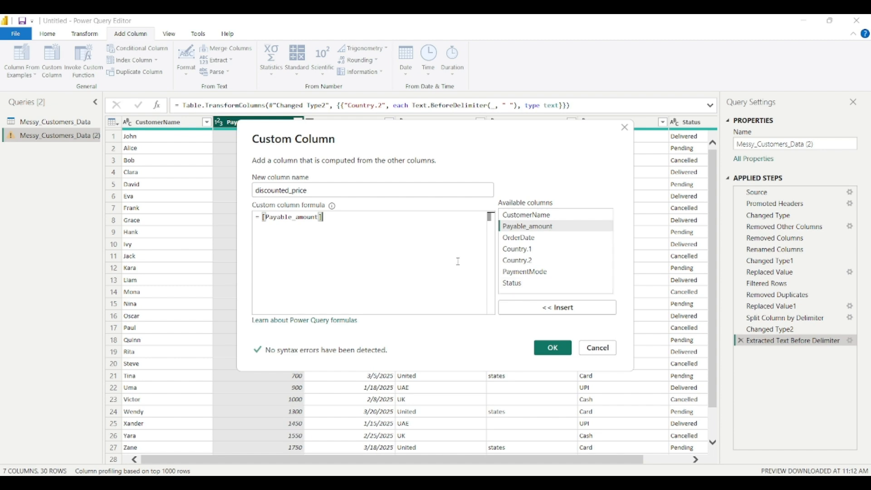
type("-100")
left_click(553, 348)
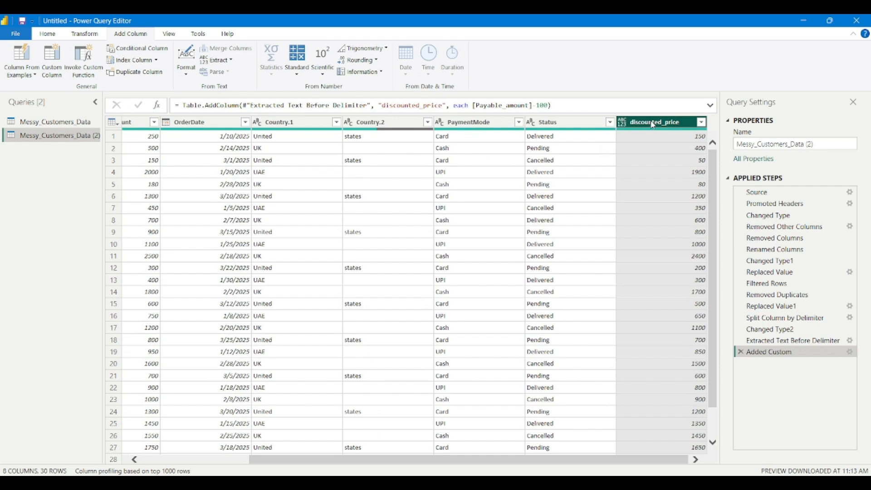
Compare the discounted_price column with the Payable_amount column across the table
scroll(220, 263, "left", 3)
scroll(392, 248, "right", 3)
scroll(435, 236, "left", 3)
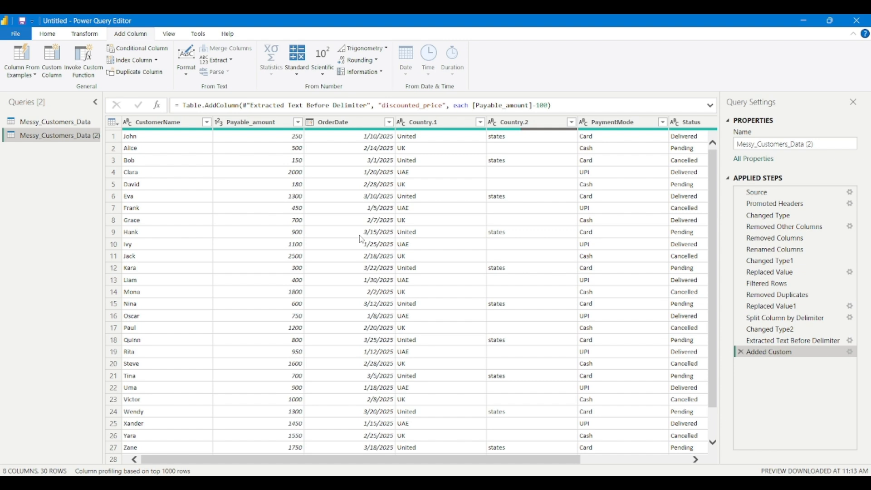
scroll(520, 245, "right", 3)
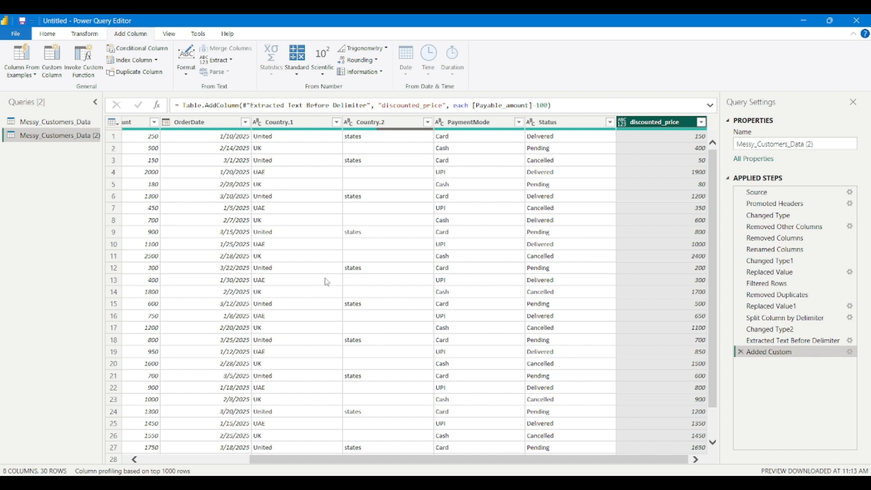
scroll(327, 282, "left", 3)
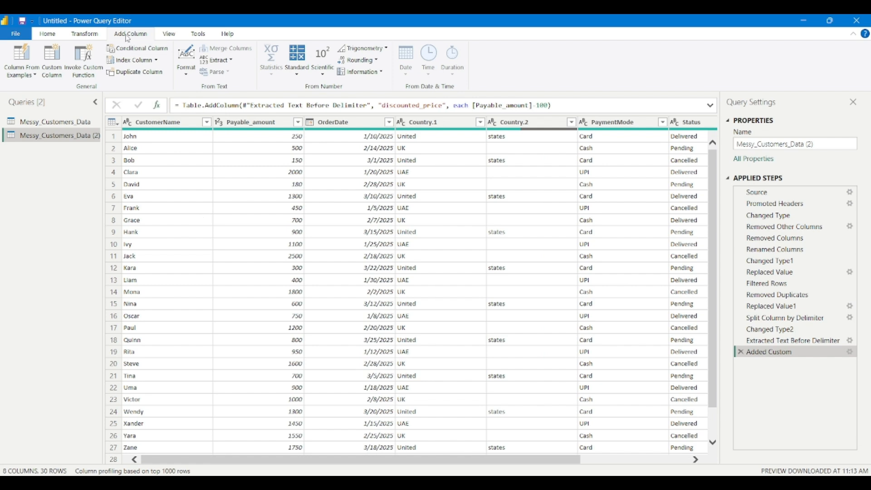
left_click(82, 37)
left_click(43, 34)
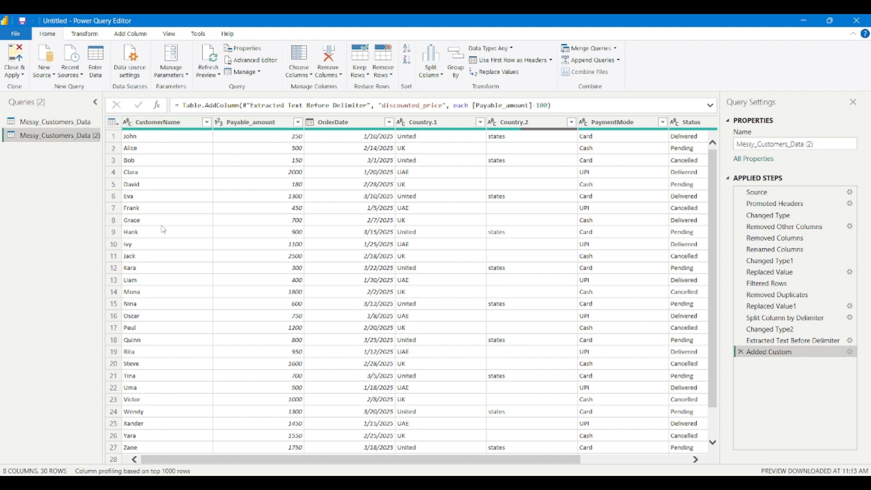
left_click(91, 35)
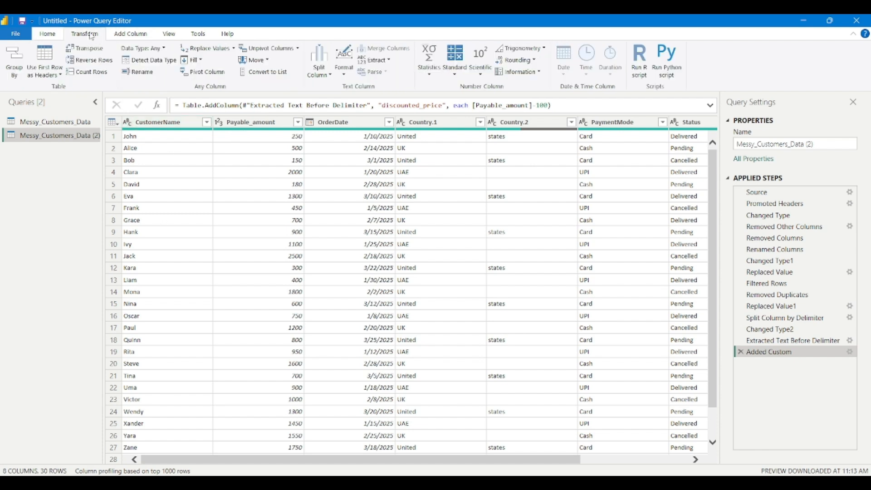